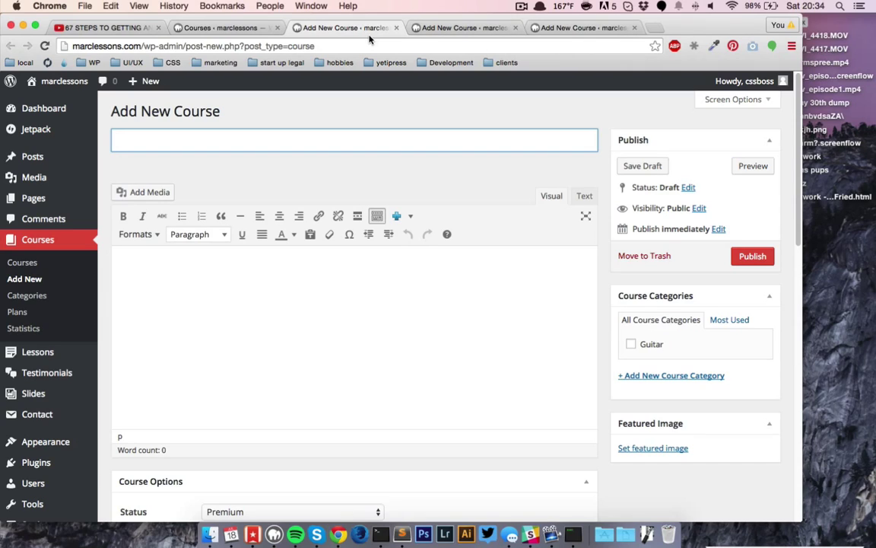
Publish two new courses titled "Major Chords" and "Minor Chords (open)" from the prepared course forms.
text(Major Chords)
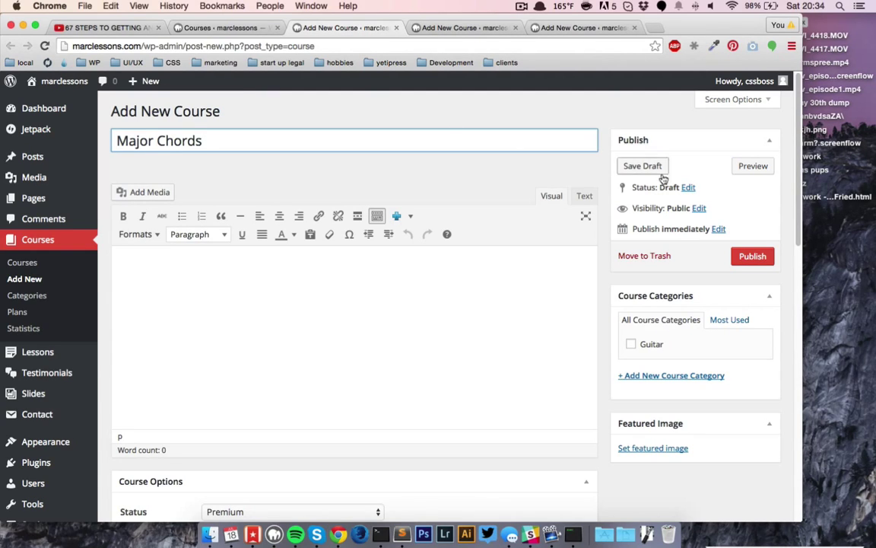
click(752, 255)
click(446, 31)
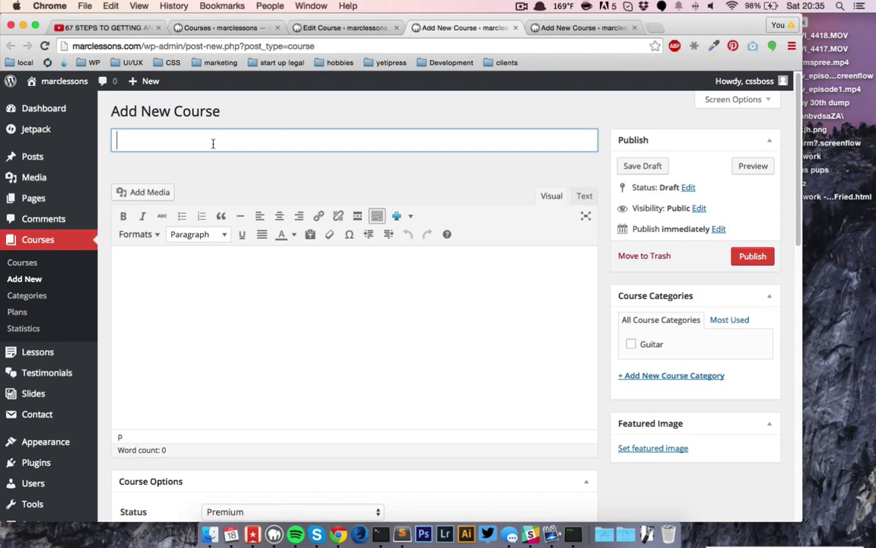
text(Minor Chor)
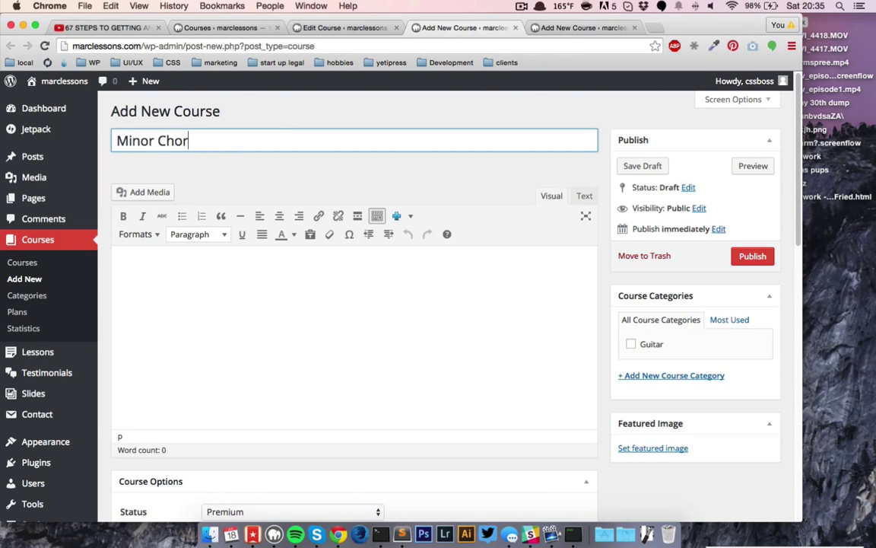
text(ds (open)
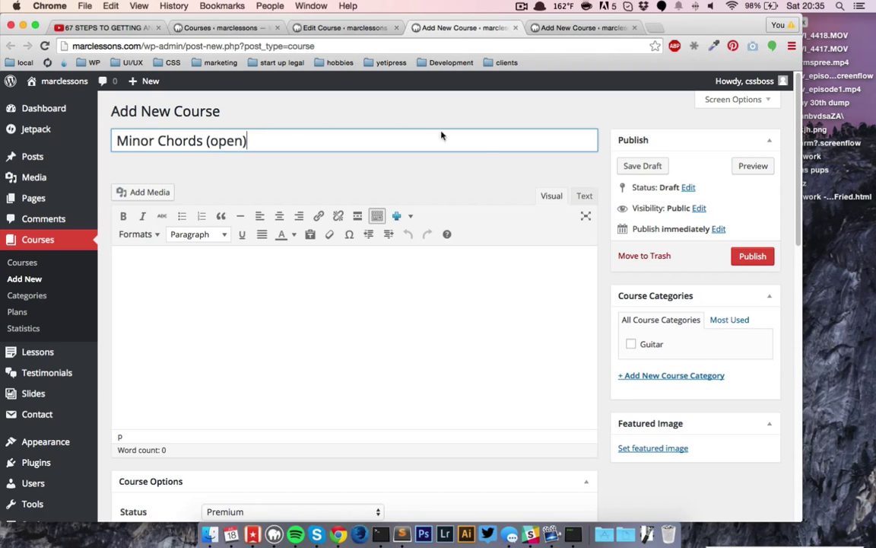
click(757, 257)
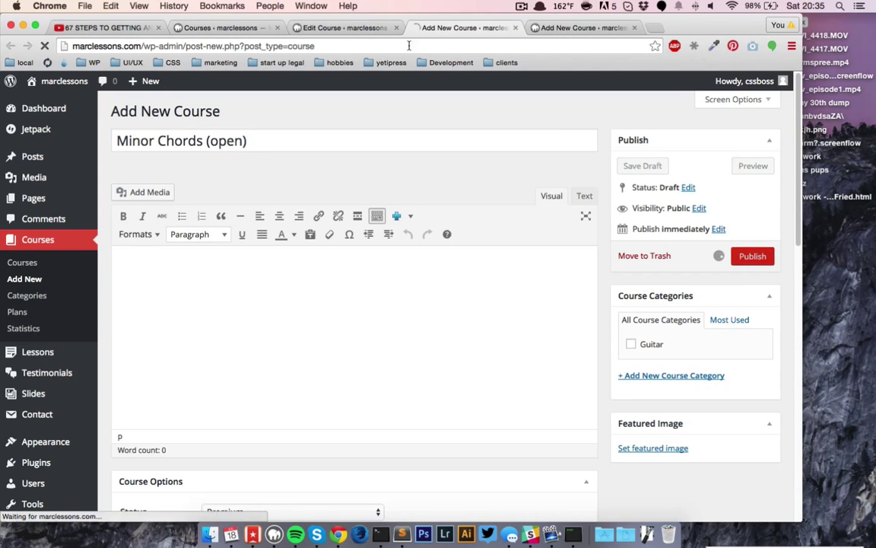
Rename the Major Chords course "Major Chords (open)" and update it.
click(346, 27)
click(218, 177)
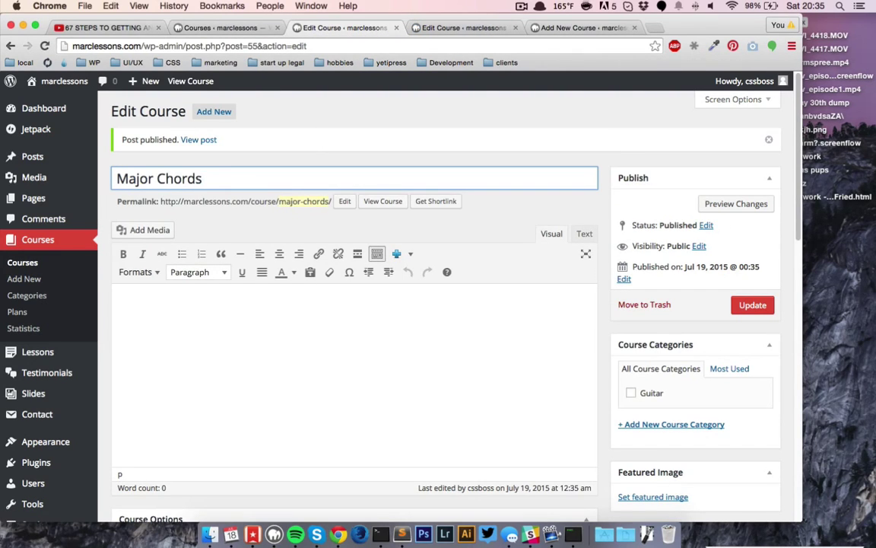
text((open)
click(753, 304)
Title the remaining new course "Power Chords and Bar Chords" and publish it.
click(560, 28)
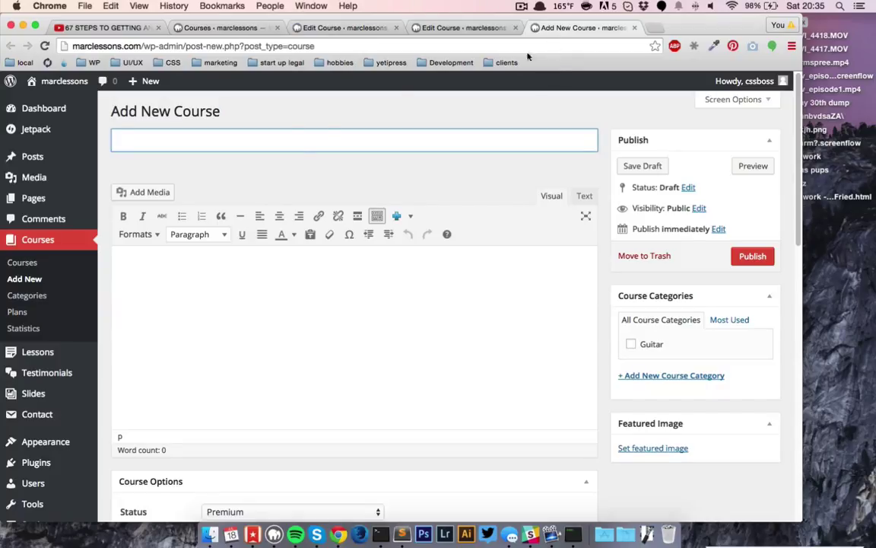
text(Power Chords and Bar)
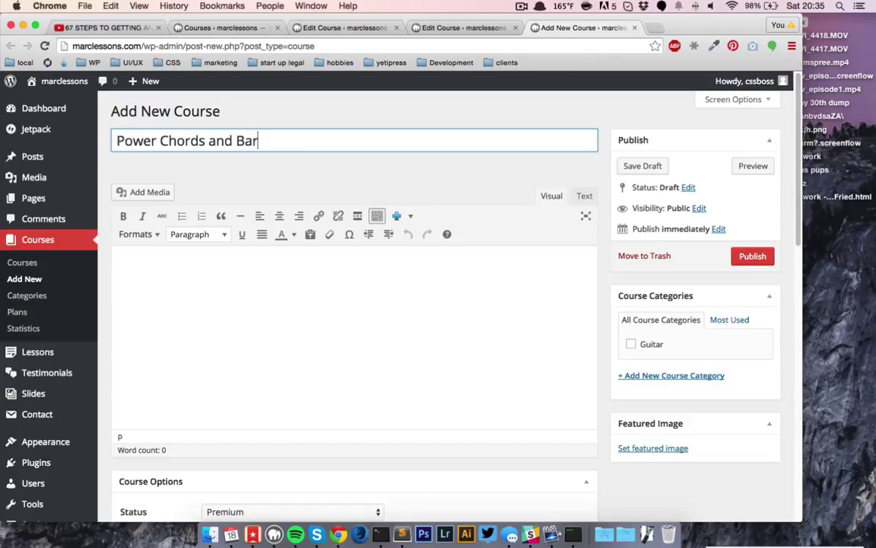
text( Chords)
click(757, 255)
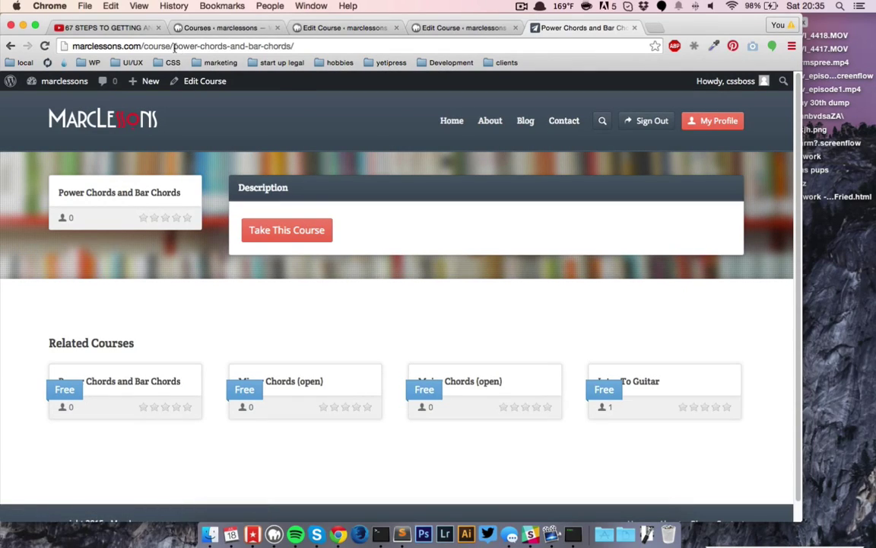
Try to view the site's course archive at marclessons.com/course/, and go back to the course editing page.
drag(175, 47, 295, 46)
key(BackSpace)
key(Return)
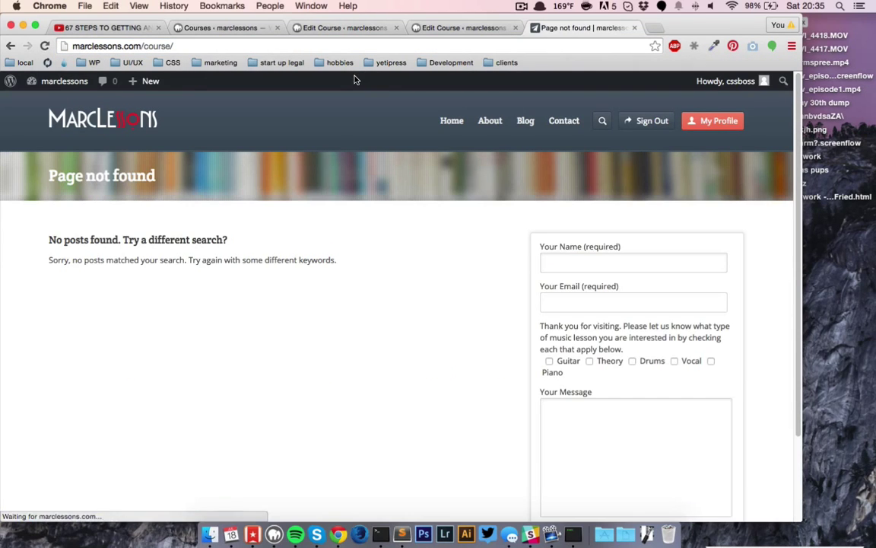
scroll(529, 220, down, 3)
scroll(449, 227, up, 3)
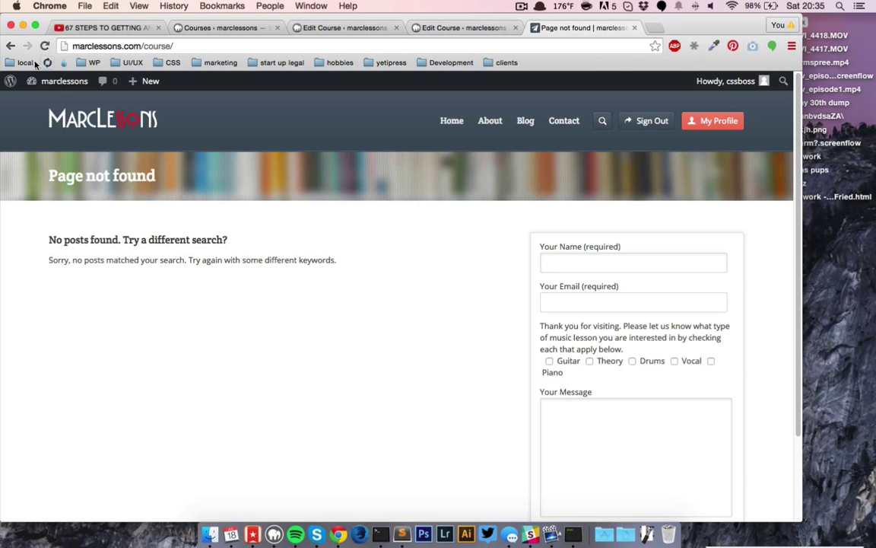
click(10, 46)
click(11, 48)
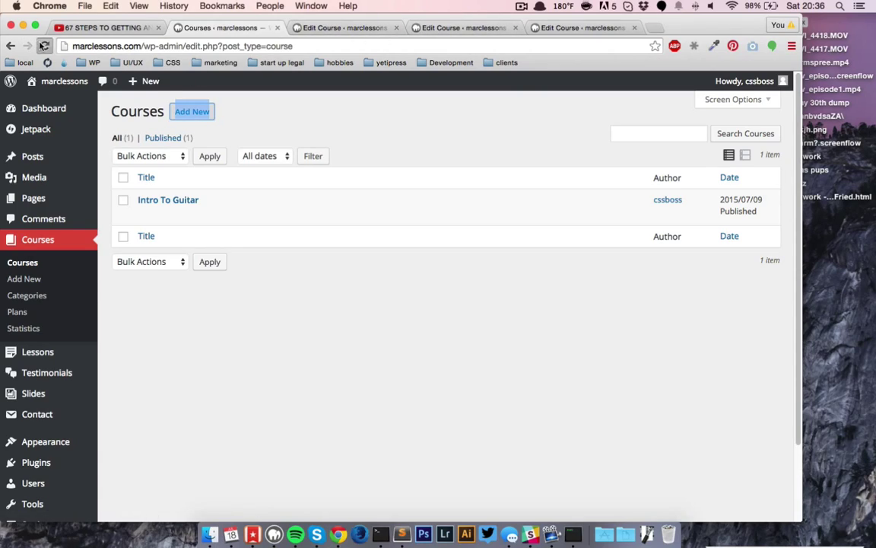
Reload the admin course list and start a new lesson.
click(44, 45)
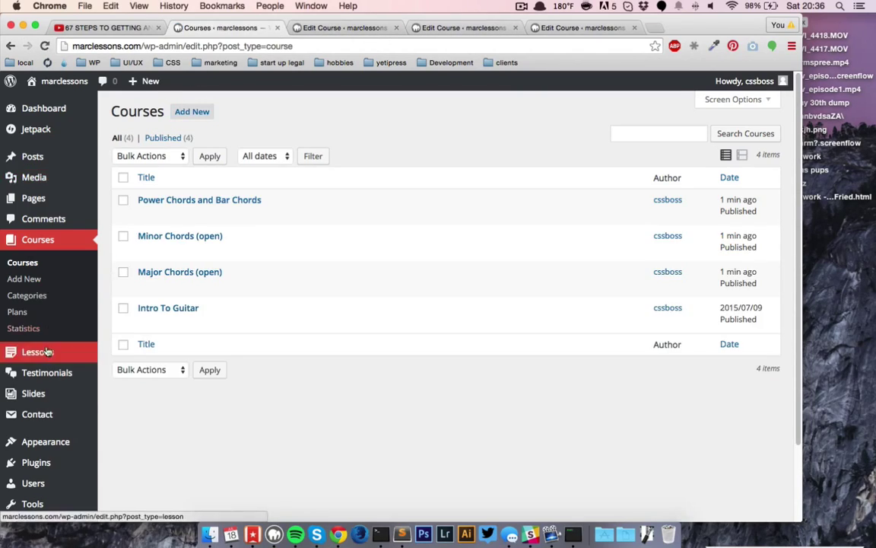
mouse_move(47, 354)
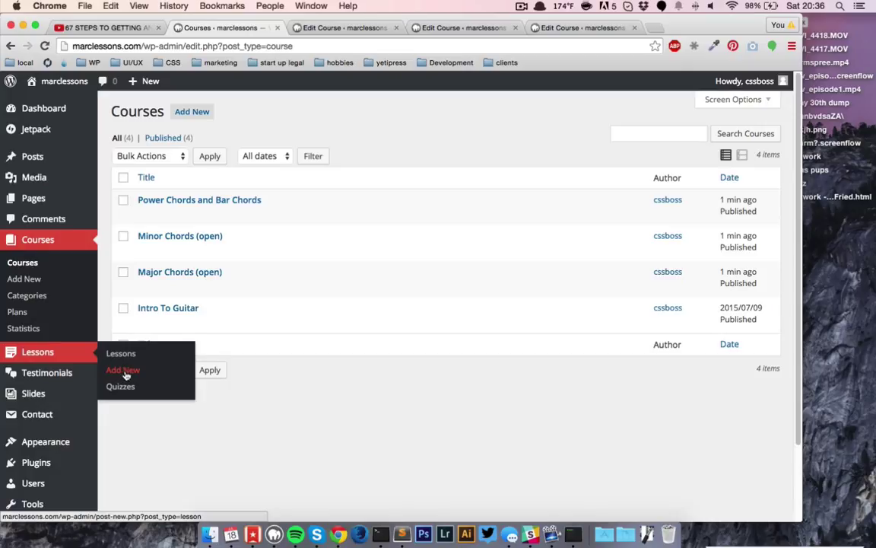
click(123, 370)
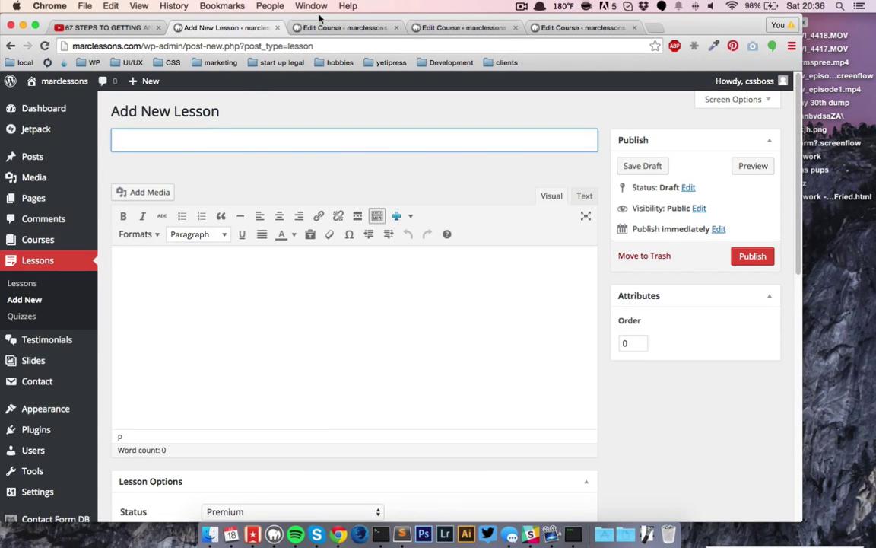
Close the three leftover course editing pages, keeping the new lesson form open.
click(396, 28)
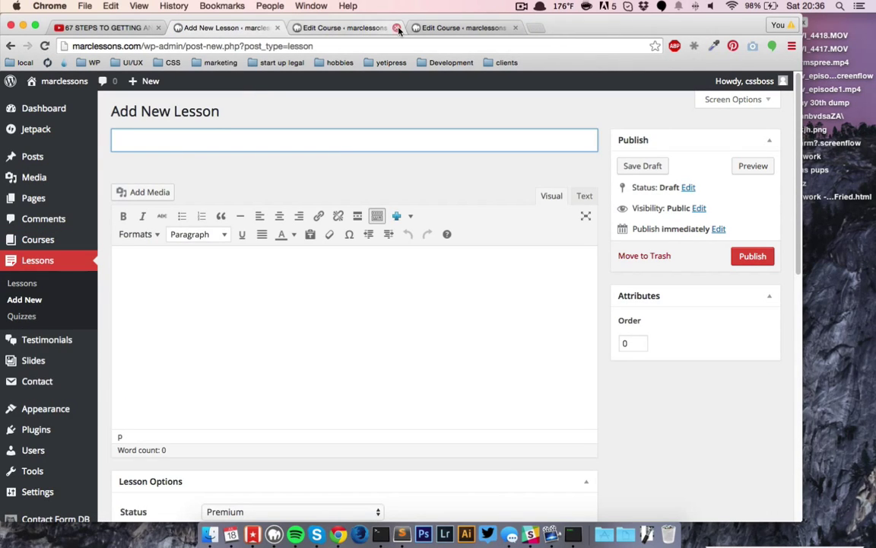
click(396, 28)
click(396, 28)
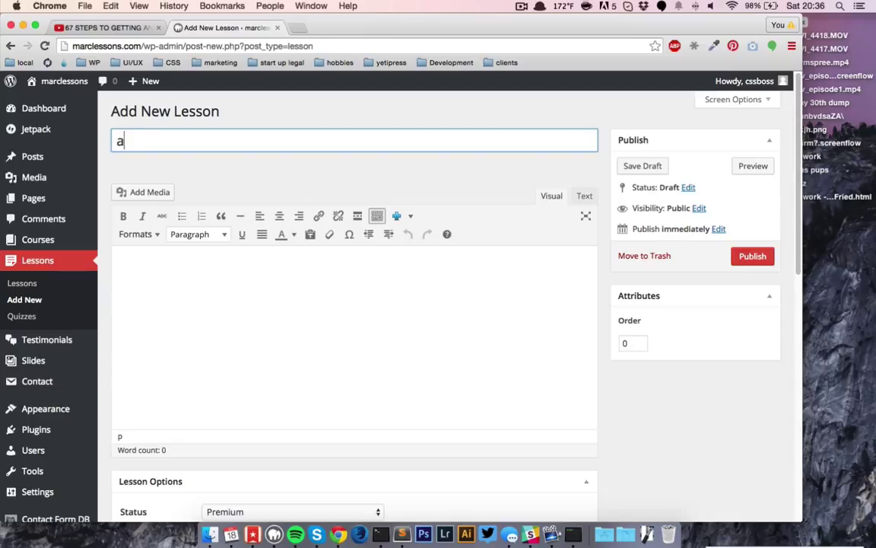
Title the new lesson "Anatomy of a Guitar".
text(nd)
key(super+a)
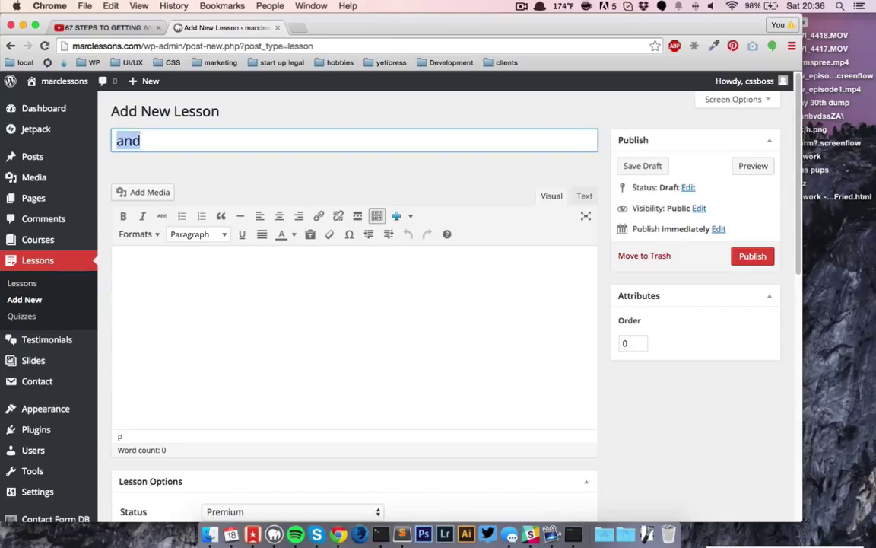
text(Ano)
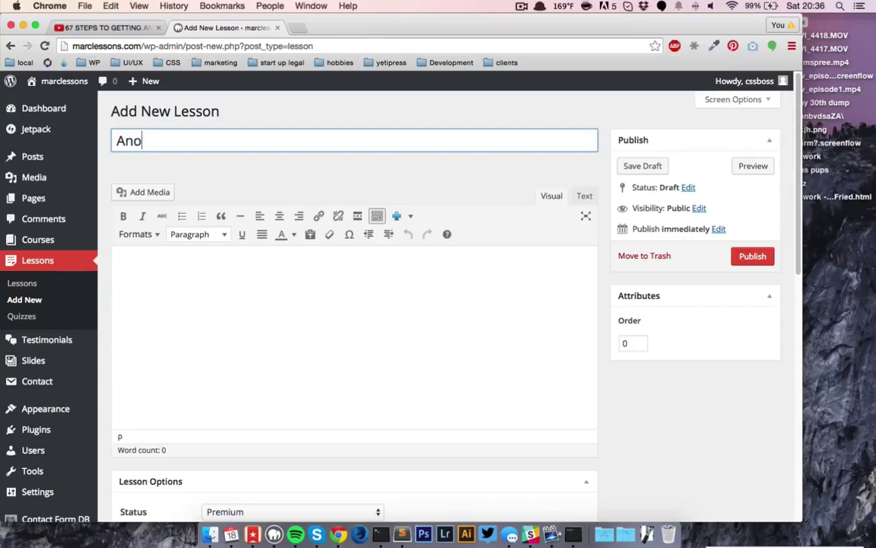
text(tom)
key(BackSpace)
key(BackSpace)
key(BackSpace)
text(omy of a Guitar)
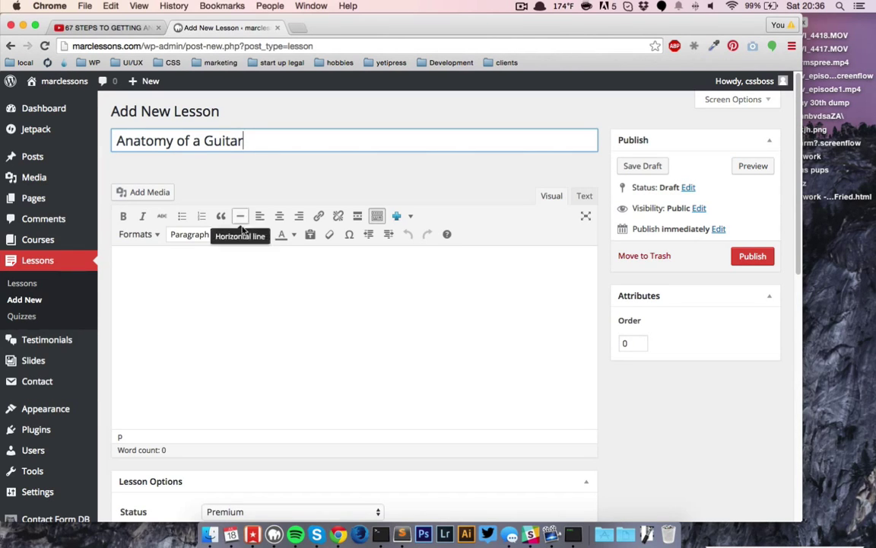
Assign the lesson to the Intro To Guitar course with status Free and publish it.
scroll(241, 229, down, 5)
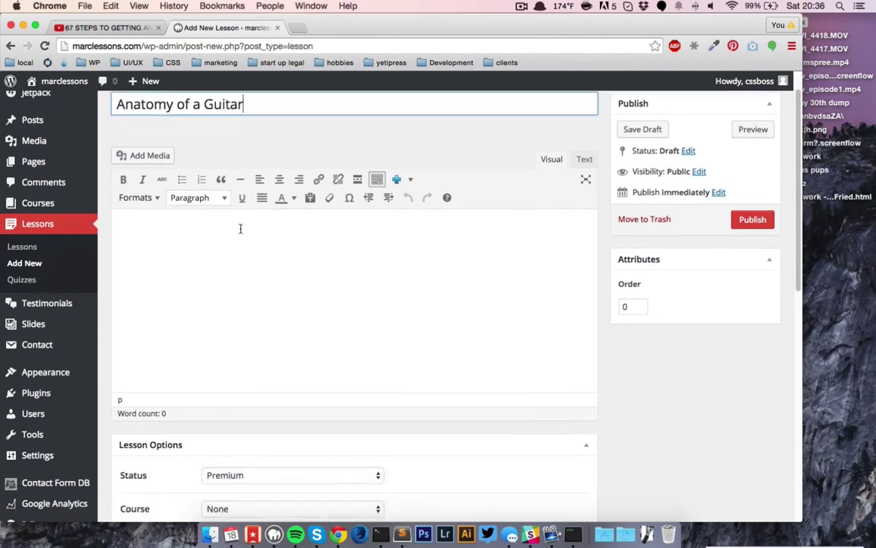
click(204, 388)
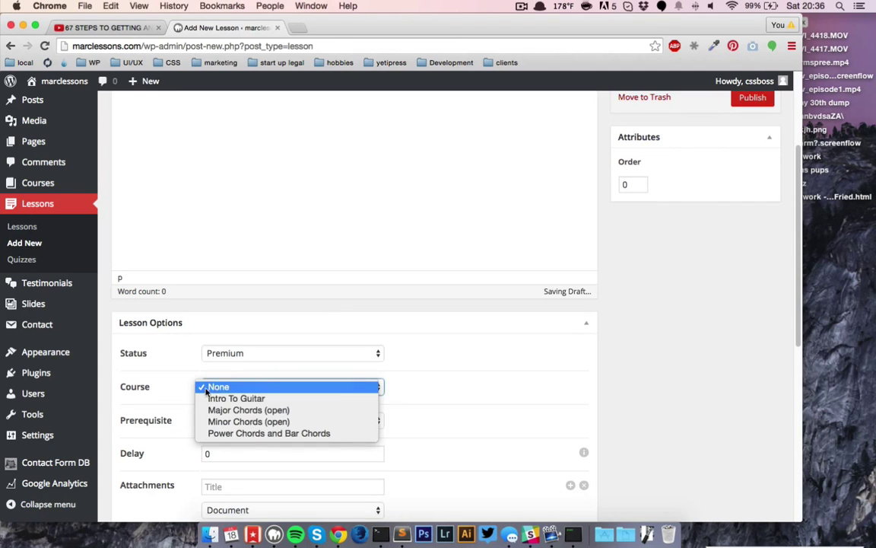
click(240, 399)
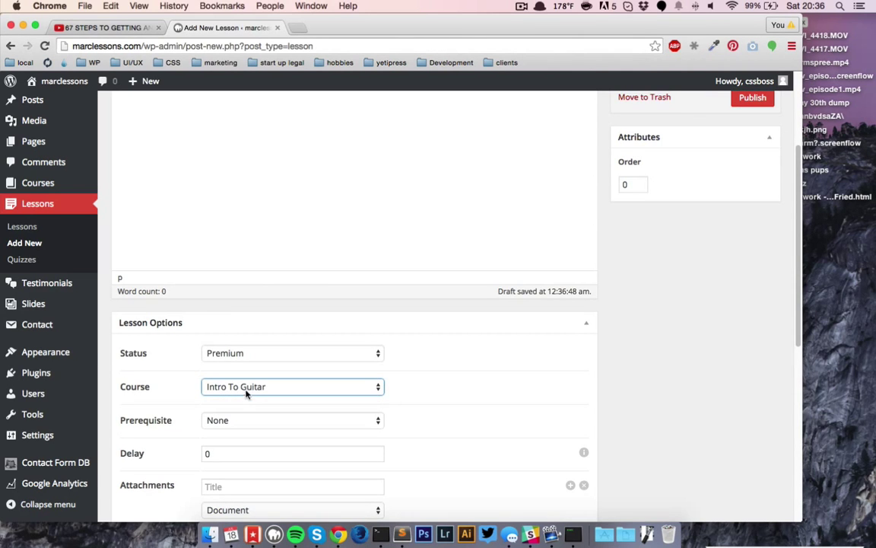
scroll(198, 390, down, 1)
click(249, 335)
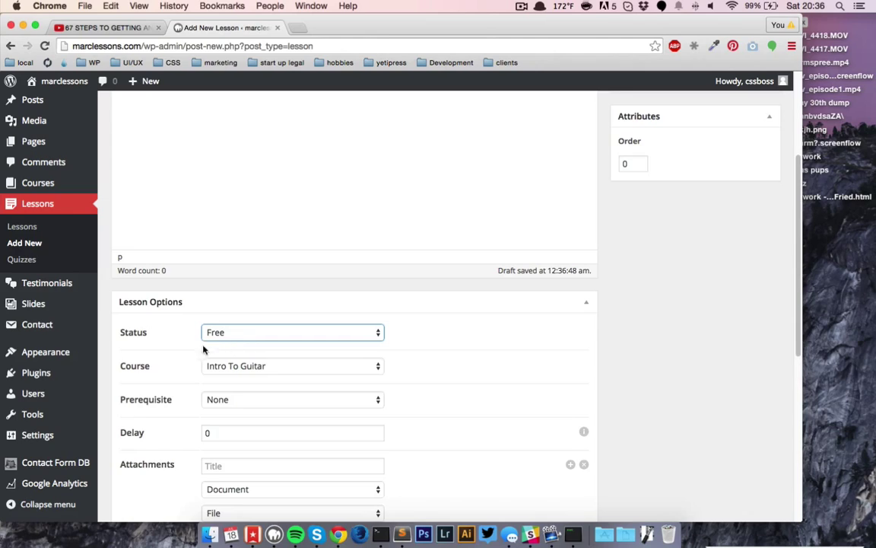
scroll(194, 350, down, 3)
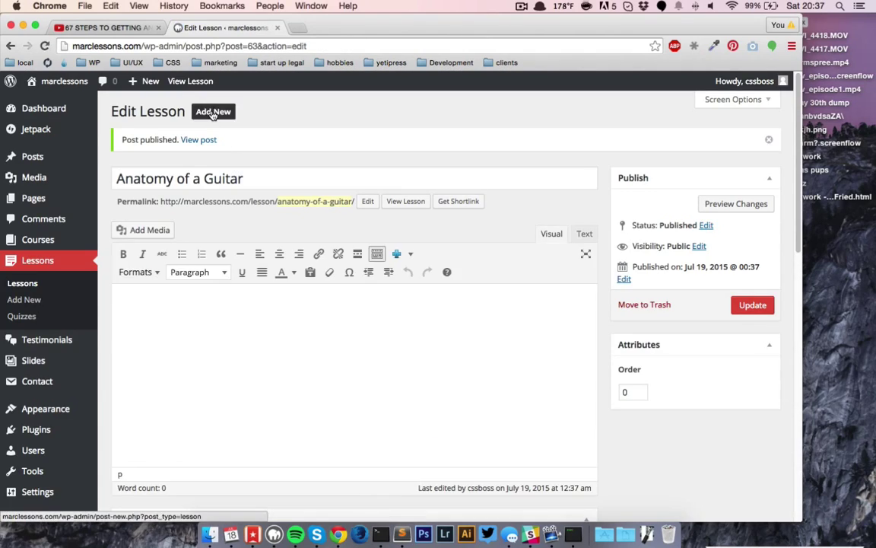
Create and publish two more lessons titled "String Names" and "Tuning", leaving their lesson options at the defaults.
click(213, 113)
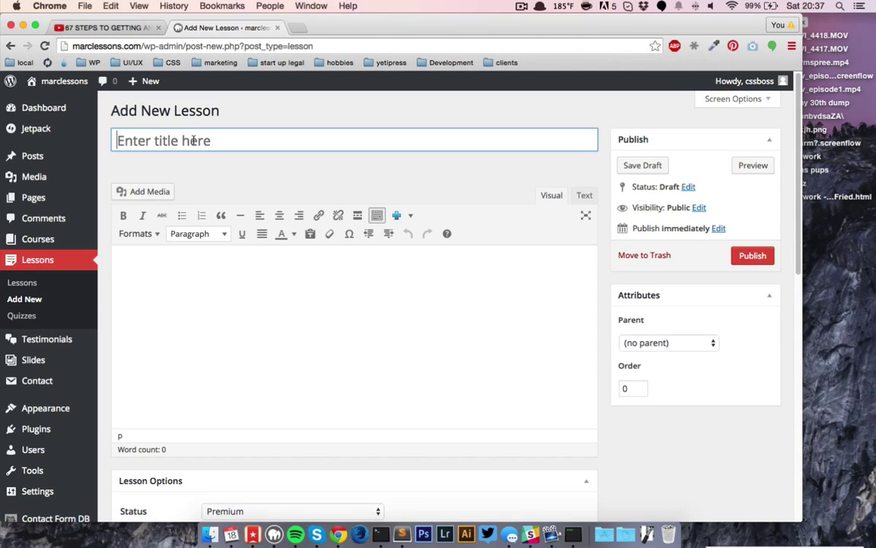
text(String Names)
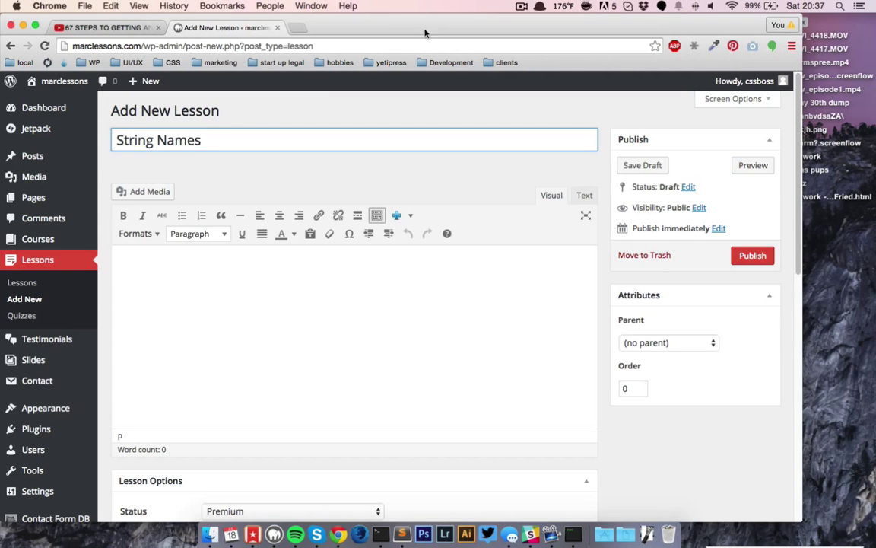
click(742, 256)
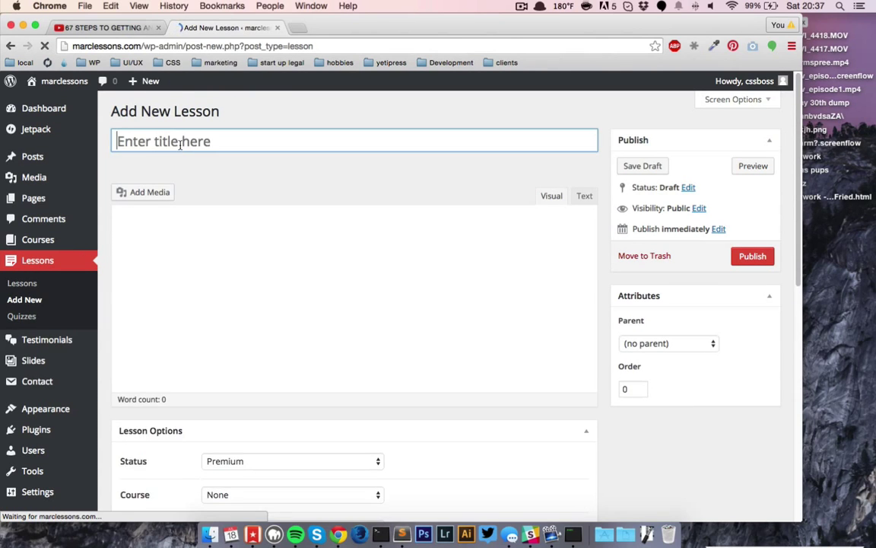
text(Tuning)
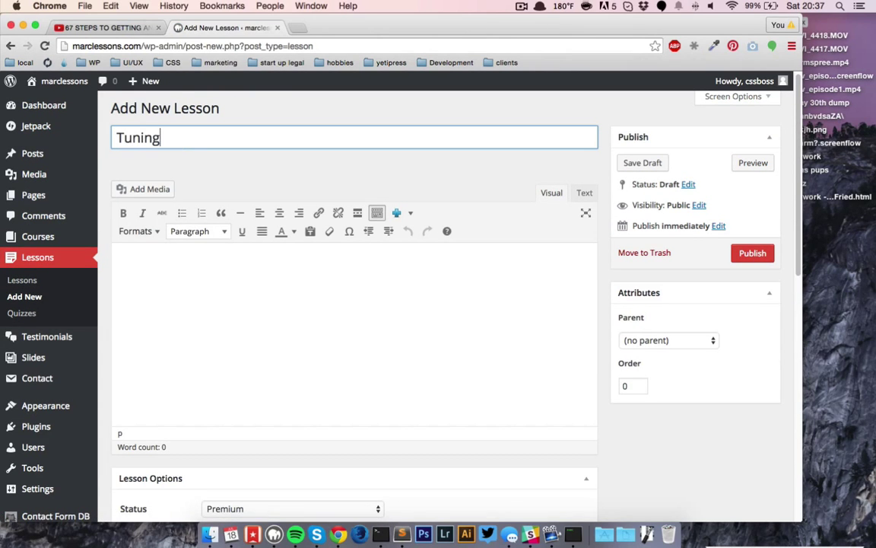
click(761, 253)
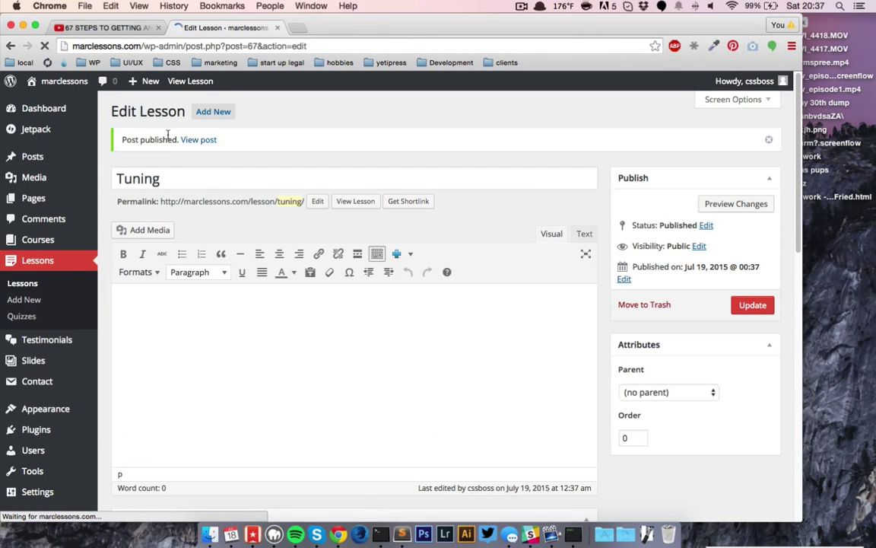
Create a new lesson titled "Changing Strings" and publish it.
click(204, 114)
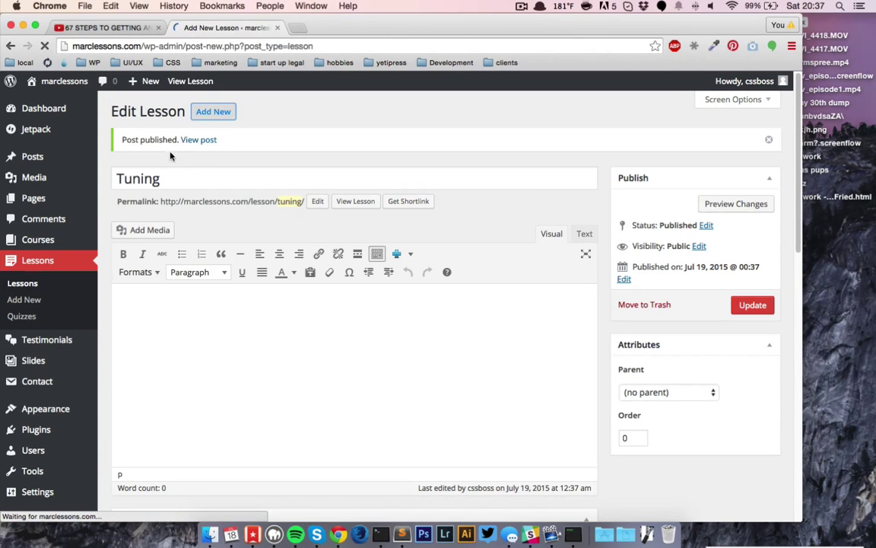
text(Changi)
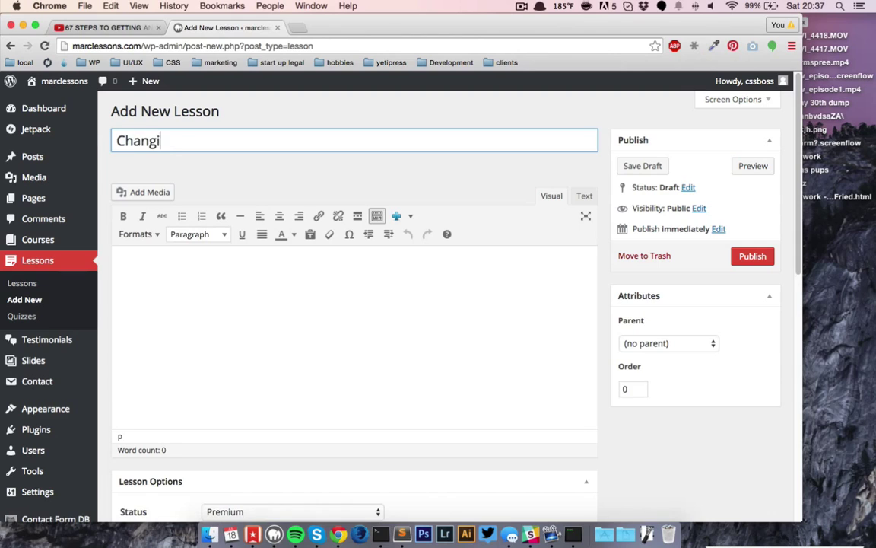
text(ng Strings)
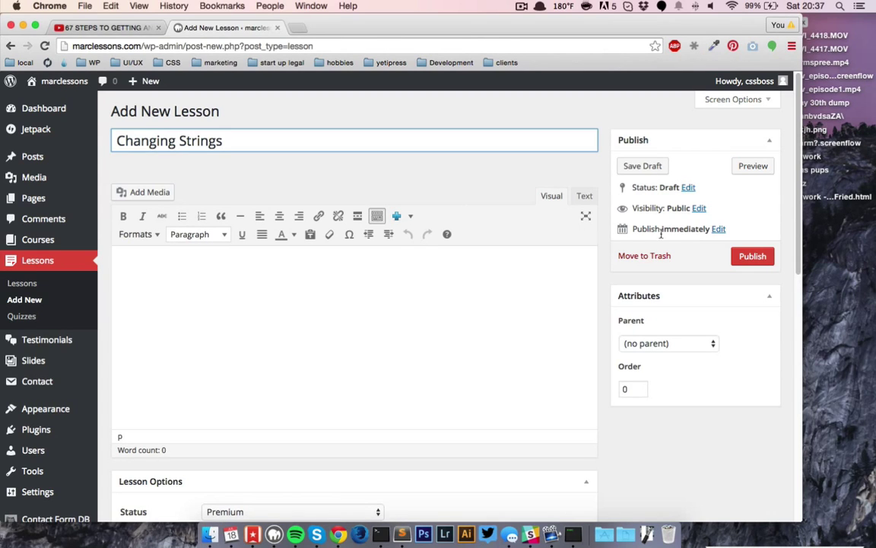
click(756, 256)
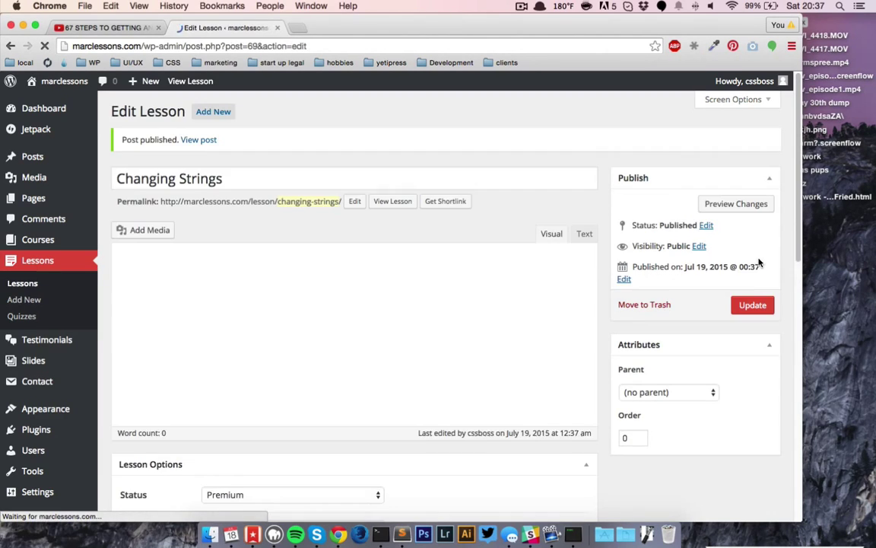
Create a new lesson titled "Picking" and publish it.
click(214, 113)
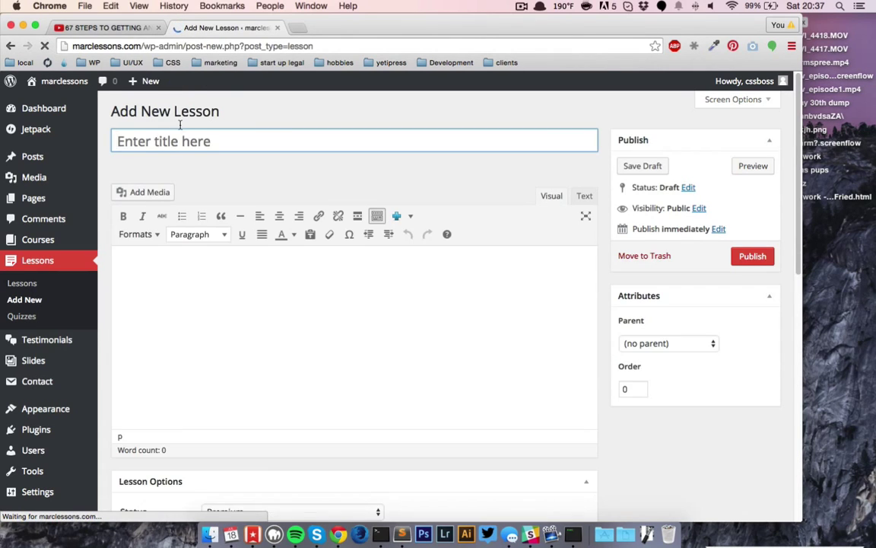
click(172, 144)
text(Alte)
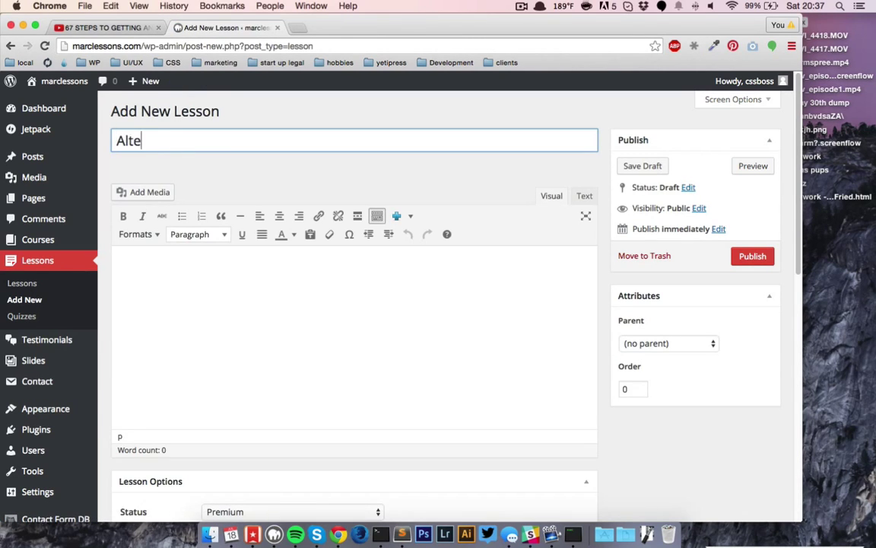
text(rnate Picking)
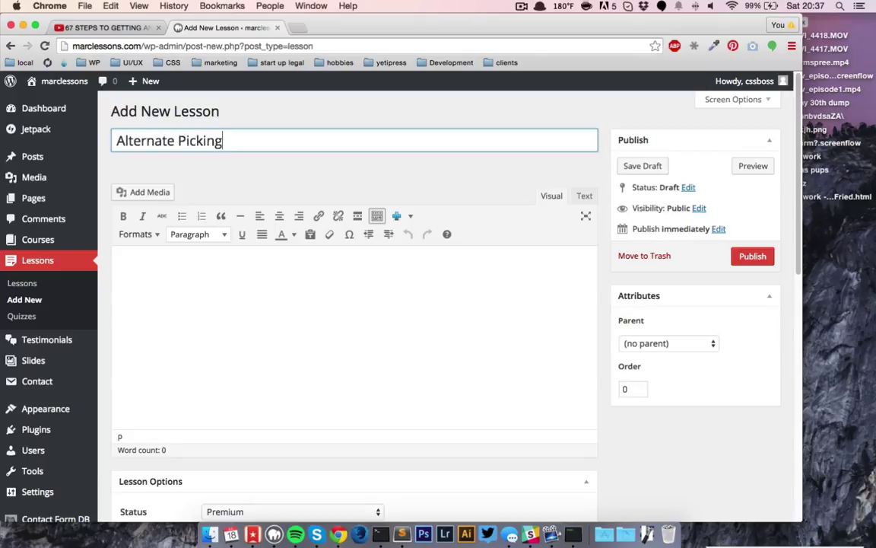
key(super+a)
text(Picking /)
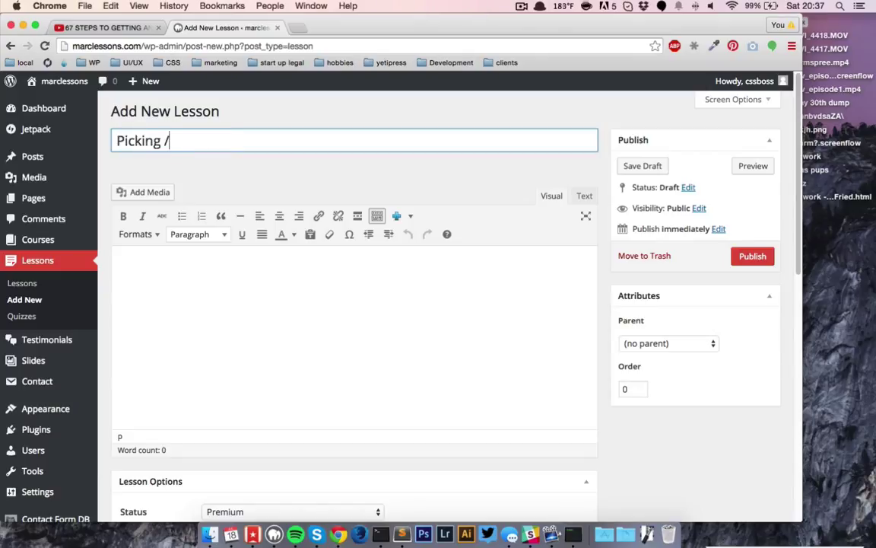
text( Alternat)
click(749, 258)
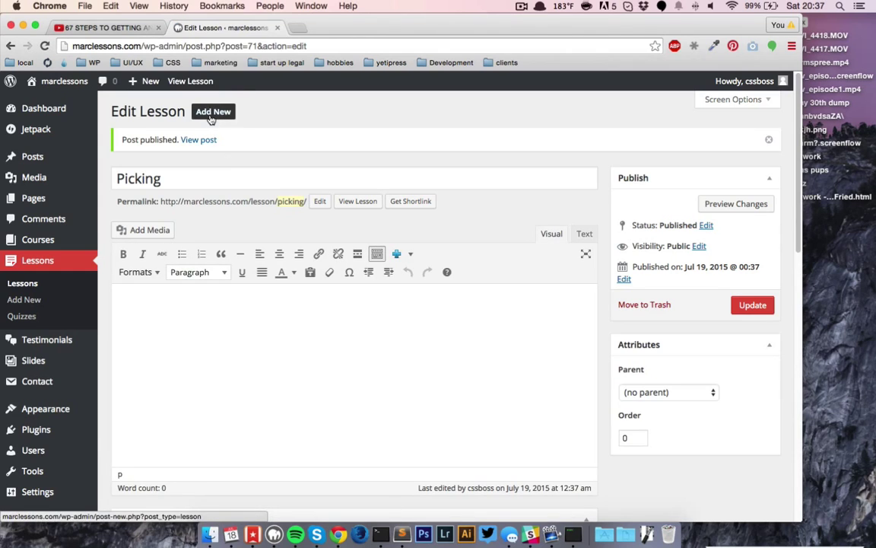
Add another lesson titled "Strumming" and publish it with the default lesson options.
click(212, 115)
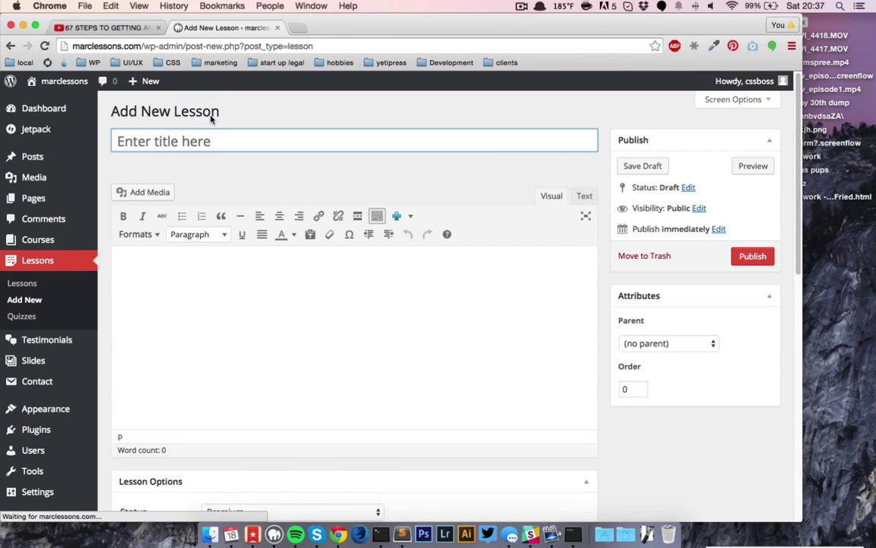
click(206, 146)
text(St)
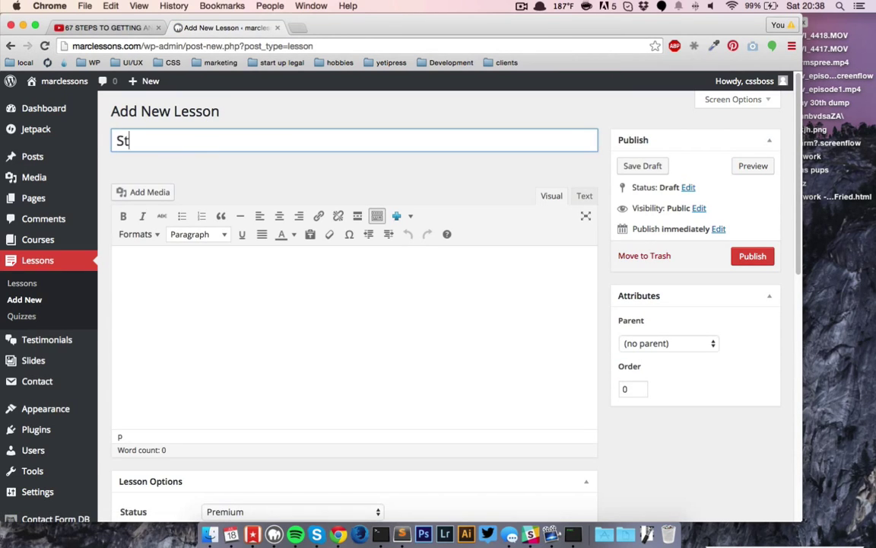
text(rumming)
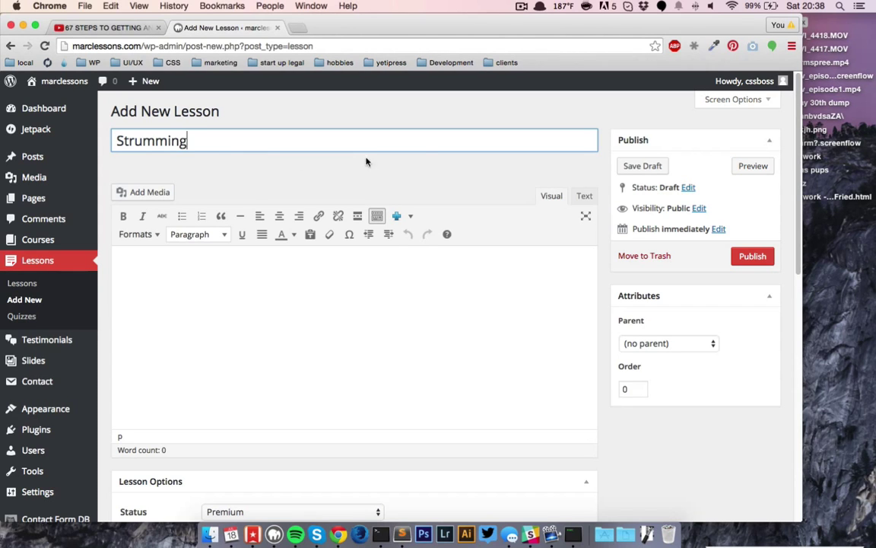
click(752, 259)
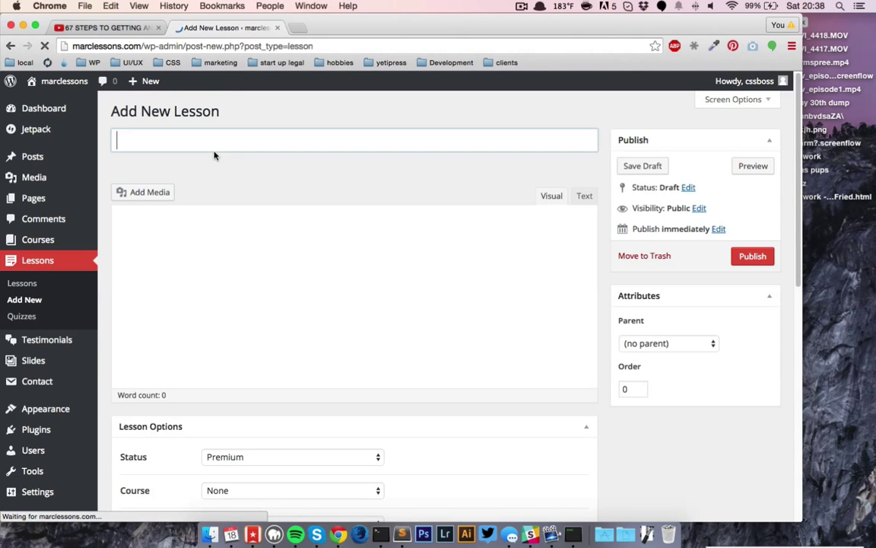
Title the new lesson "3 Easy Ways To Learn Music" and publish it.
click(188, 139)
text(3 Easy Ways To Learn Music)
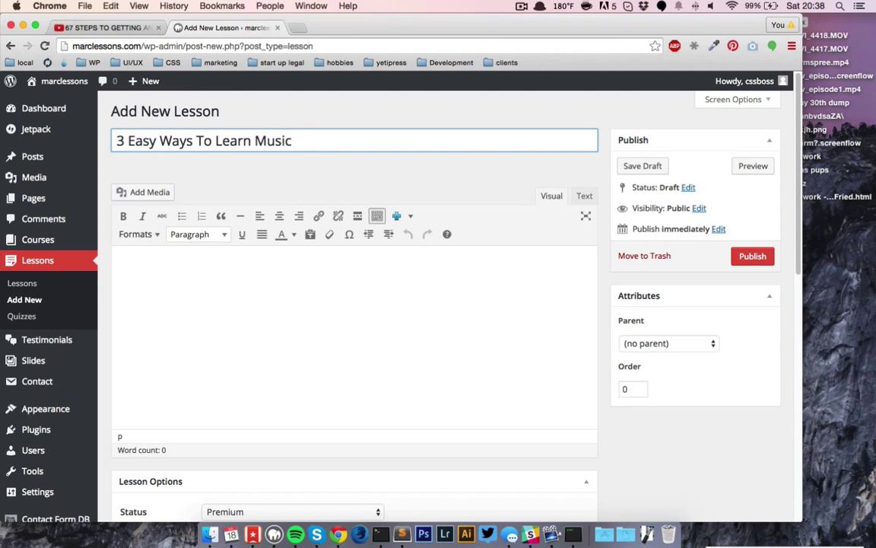
click(750, 256)
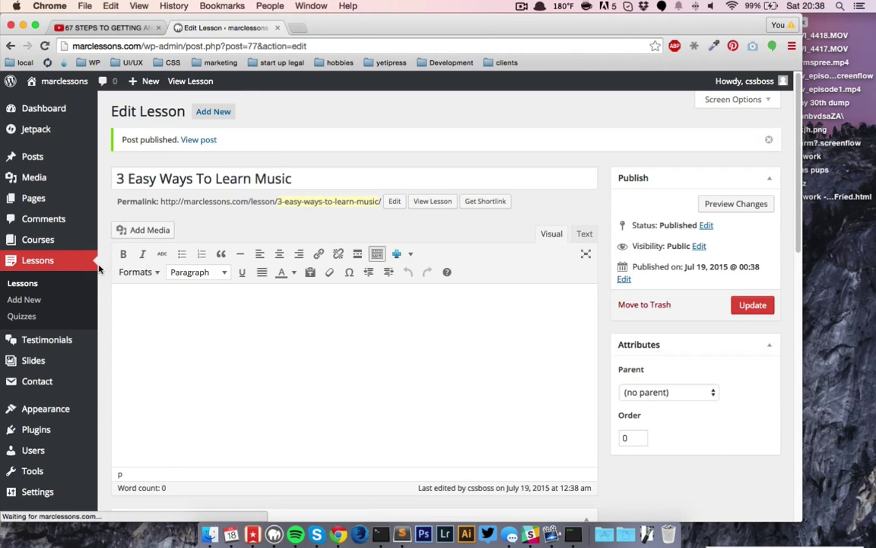
Assign the "3 Easy Ways To Learn Music" lesson to the Intro To Guitar course and save the change.
scroll(201, 319, down, 10)
scroll(231, 249, up, 3)
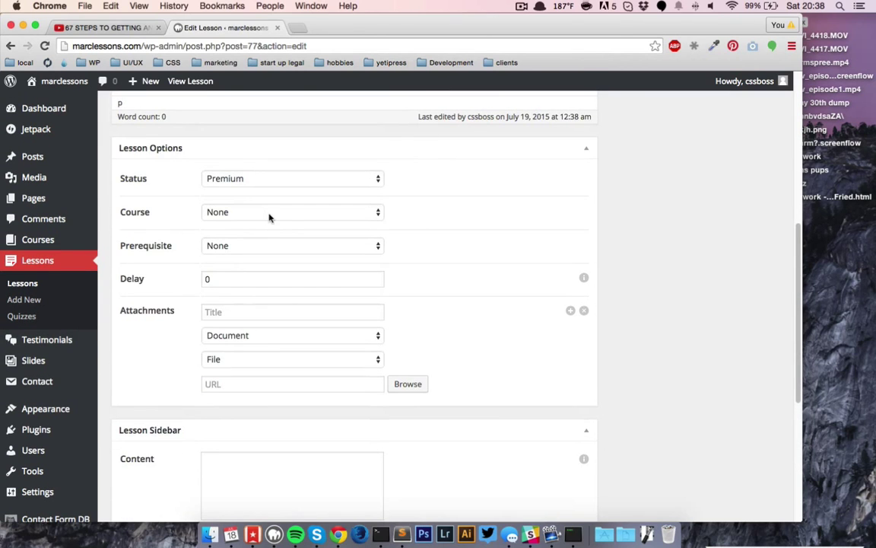
click(288, 215)
click(237, 224)
scroll(554, 229, up, 5)
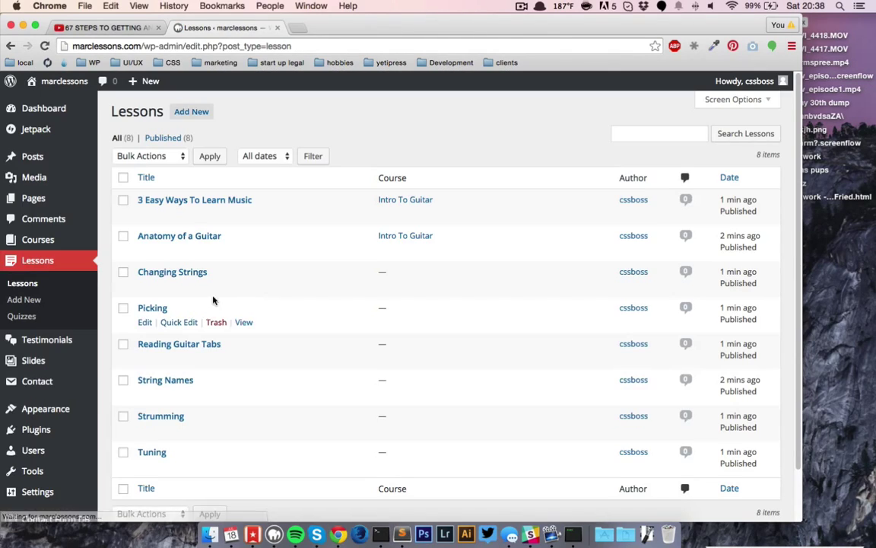
click(122, 236)
scroll(122, 237, down, 1)
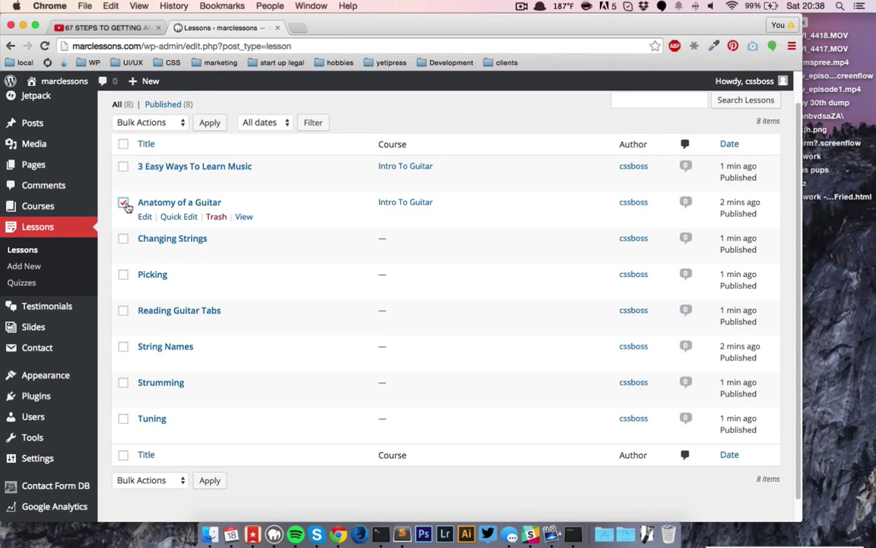
click(122, 314)
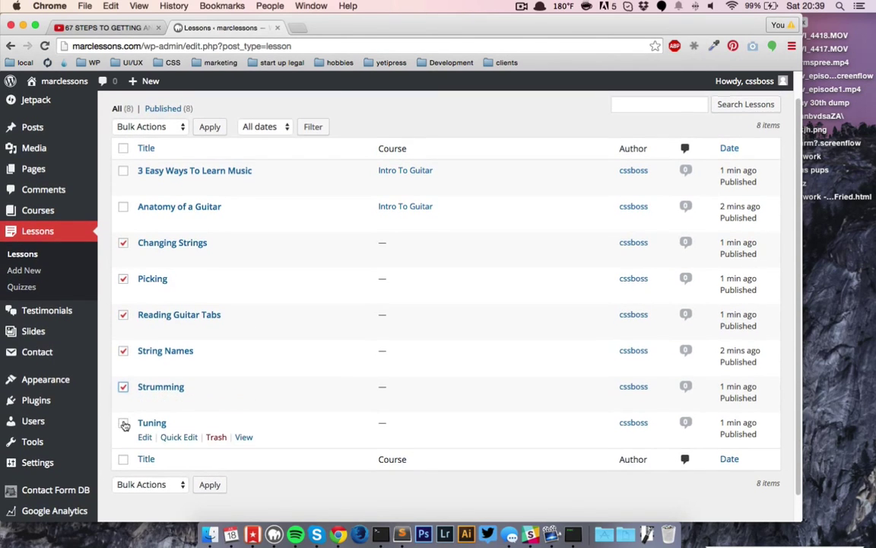
click(186, 434)
scroll(187, 435, down, 3)
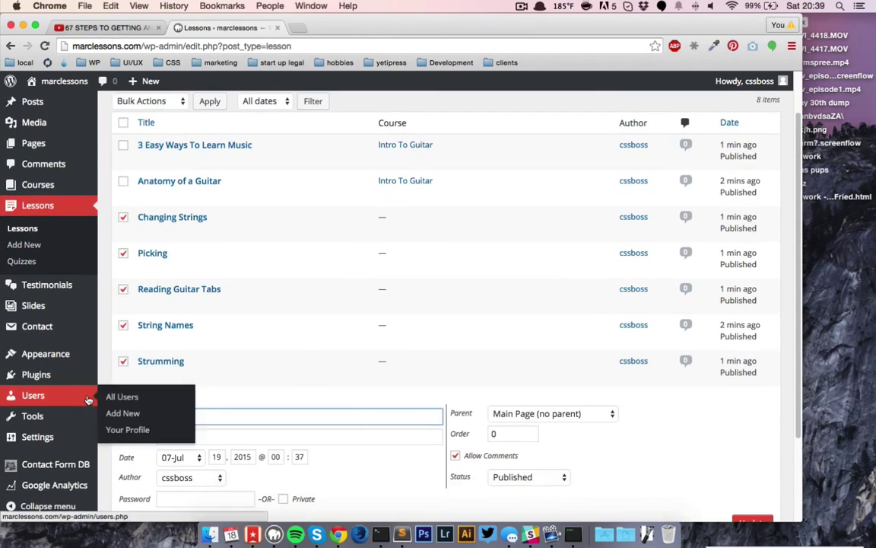
scroll(324, 444, down, 1)
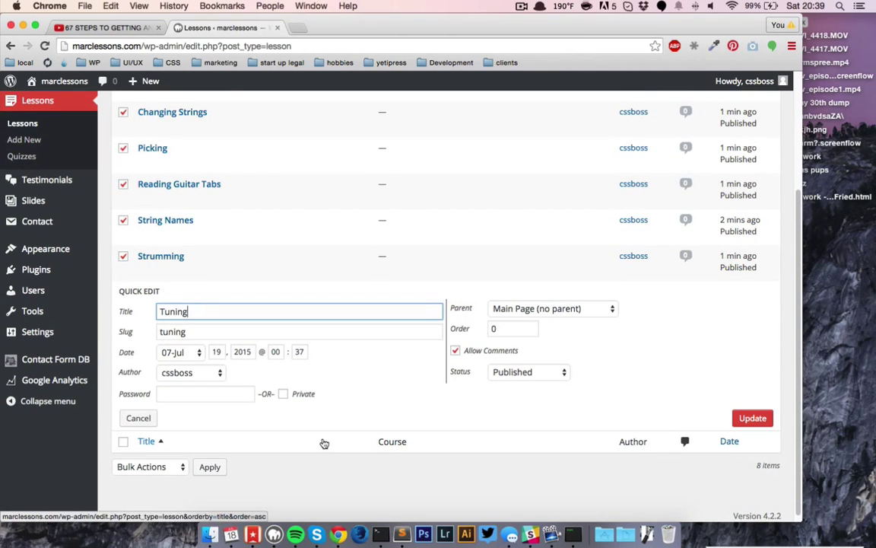
Assign the Changing Strings and Picking lessons to the Intro To Guitar course and update both.
scroll(320, 442, up, 4)
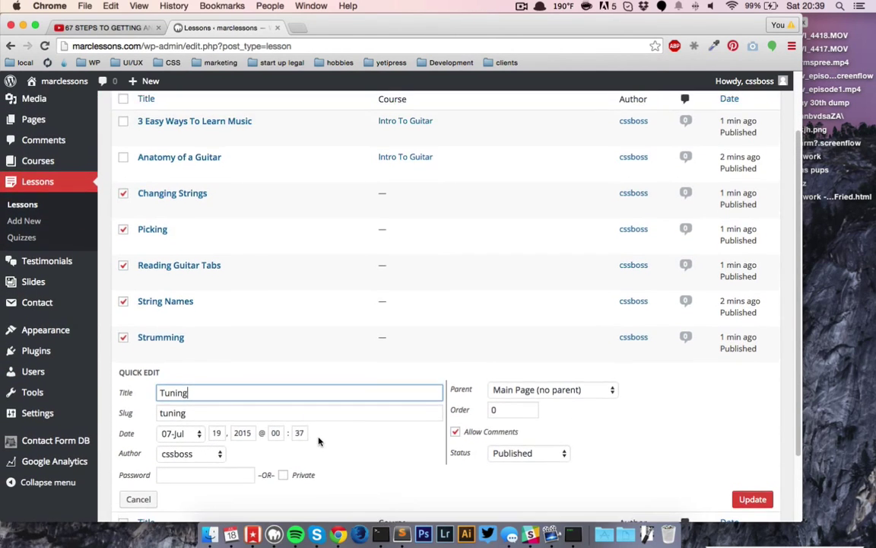
click(175, 236)
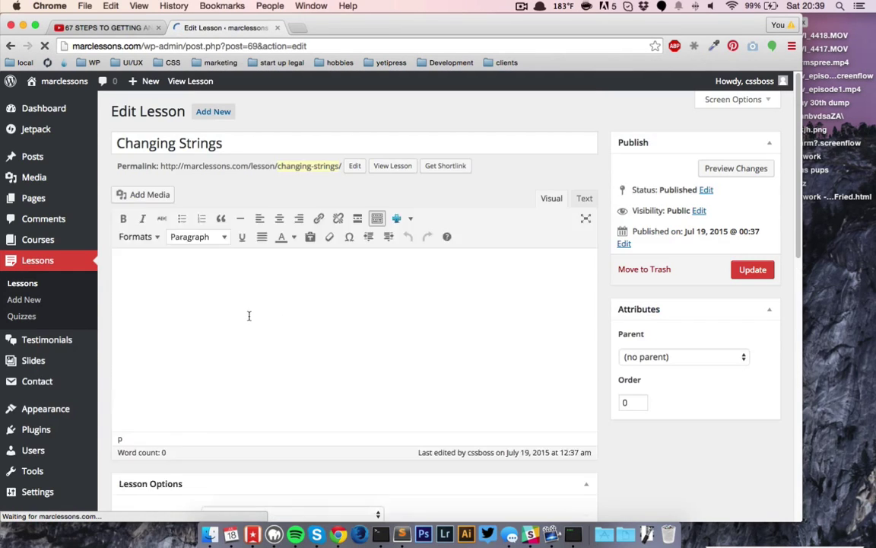
scroll(251, 310, down, 5)
click(255, 272)
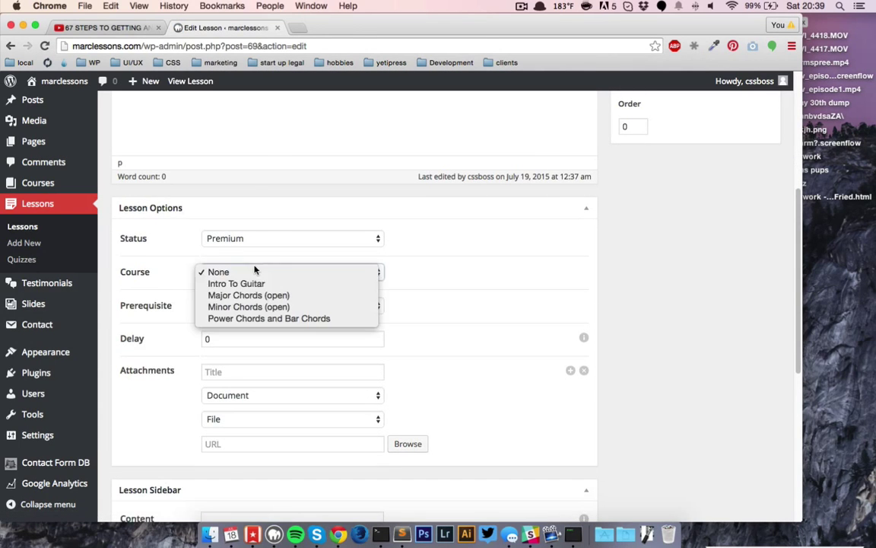
click(258, 283)
scroll(708, 242, up, 5)
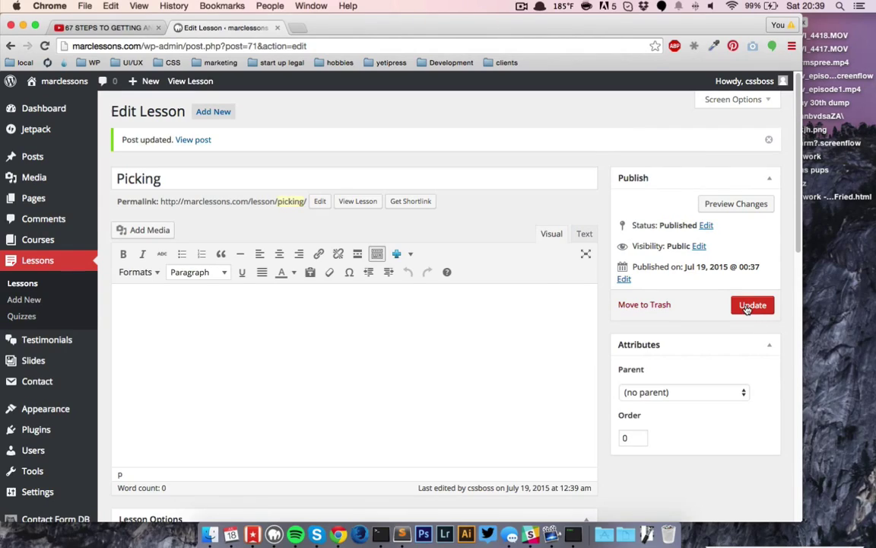
click(749, 305)
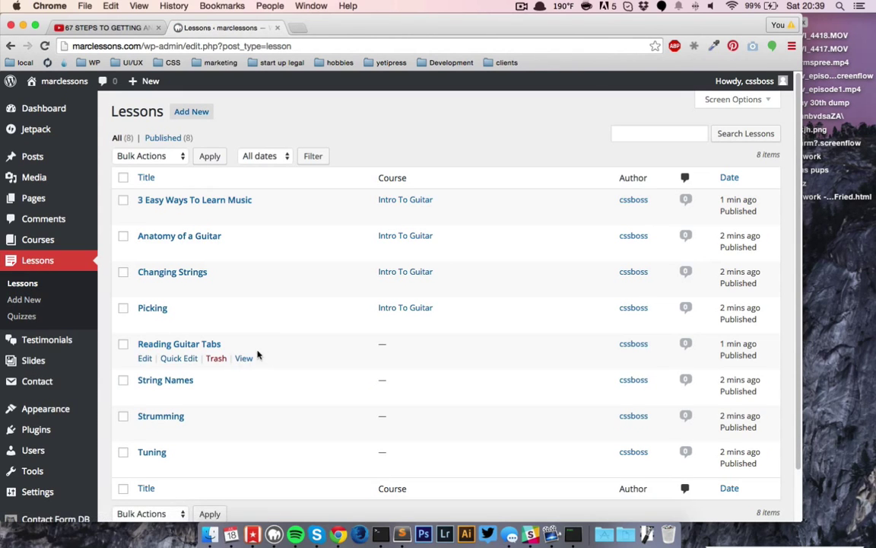
Set the course of the Reading Guitar Tabs lesson to Intro To Guitar and update the lesson.
click(202, 346)
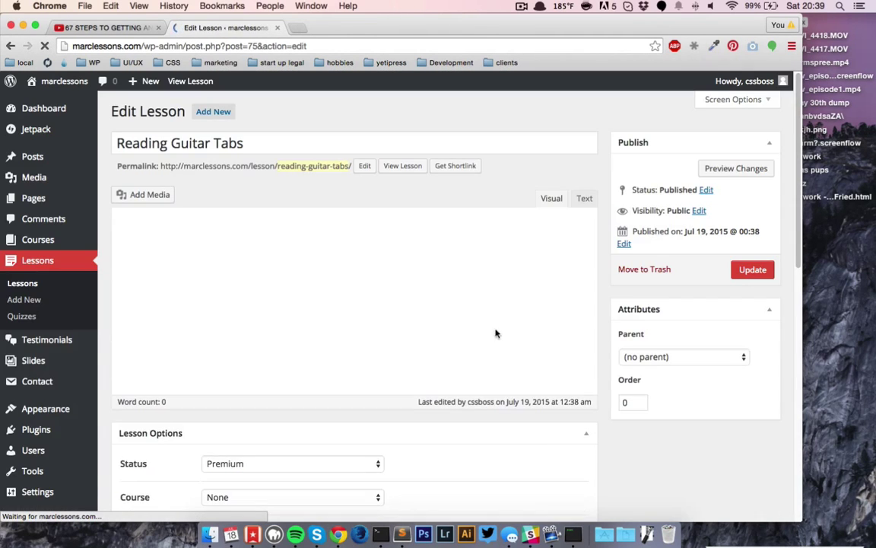
scroll(450, 398, down, 1)
scroll(270, 432, down, 2)
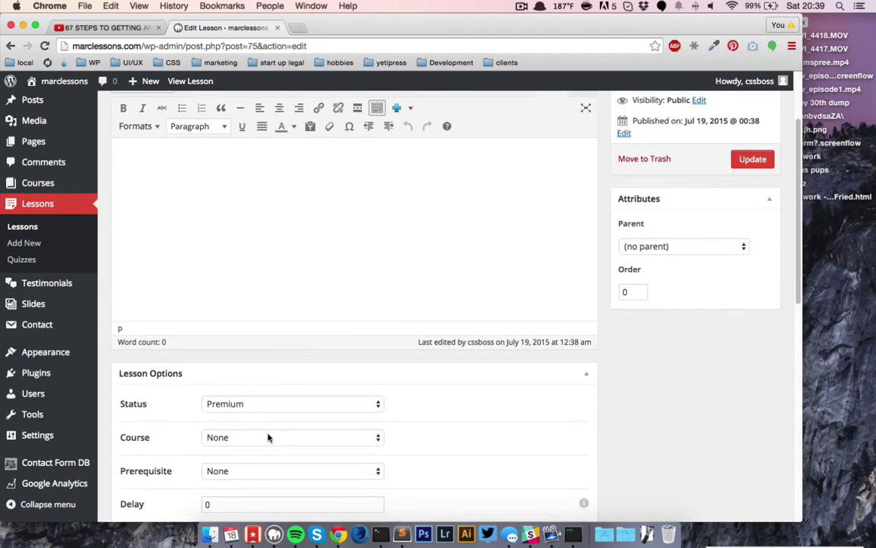
click(270, 437)
click(267, 460)
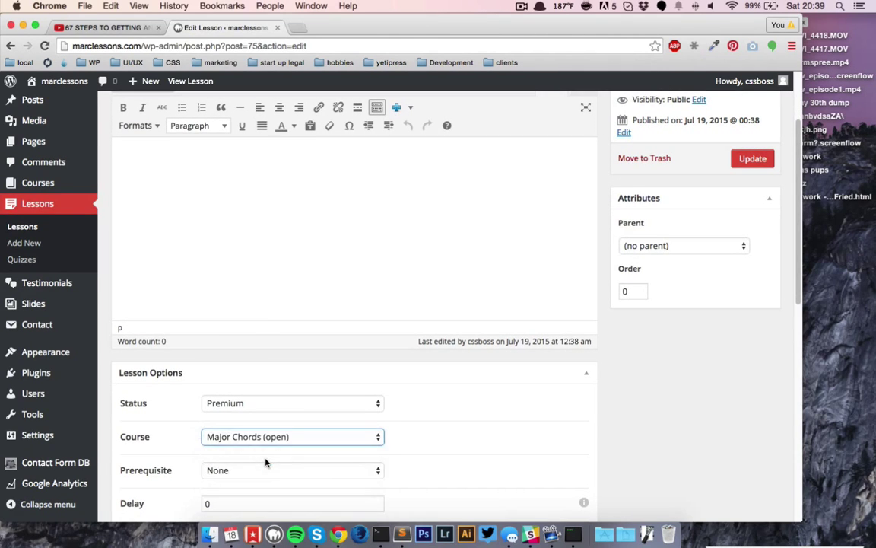
click(268, 439)
click(269, 424)
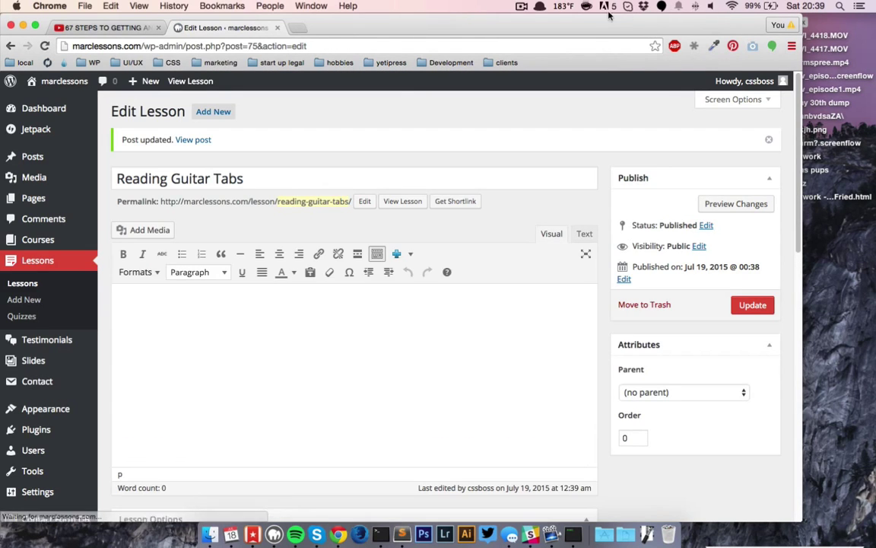
Switch to the smcFanControl preferences, lower the minimum fan speed and save the setting.
click(564, 9)
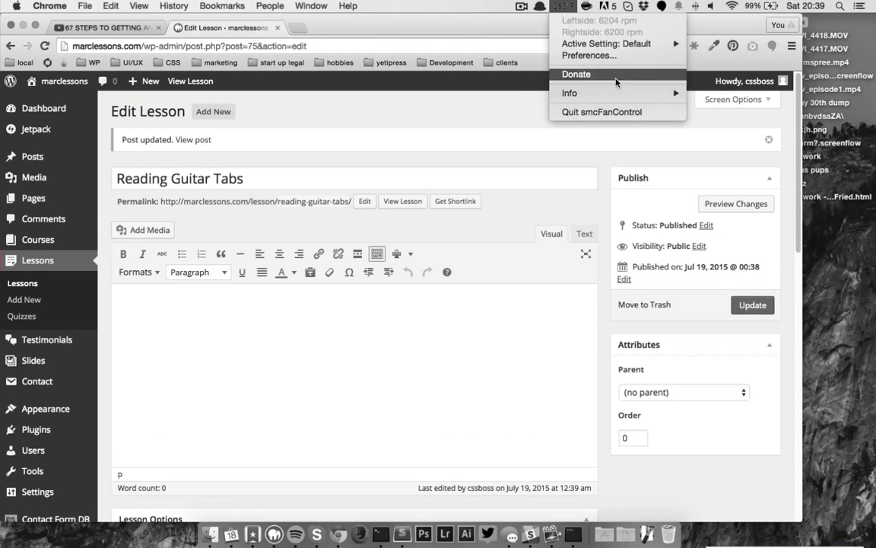
click(652, 55)
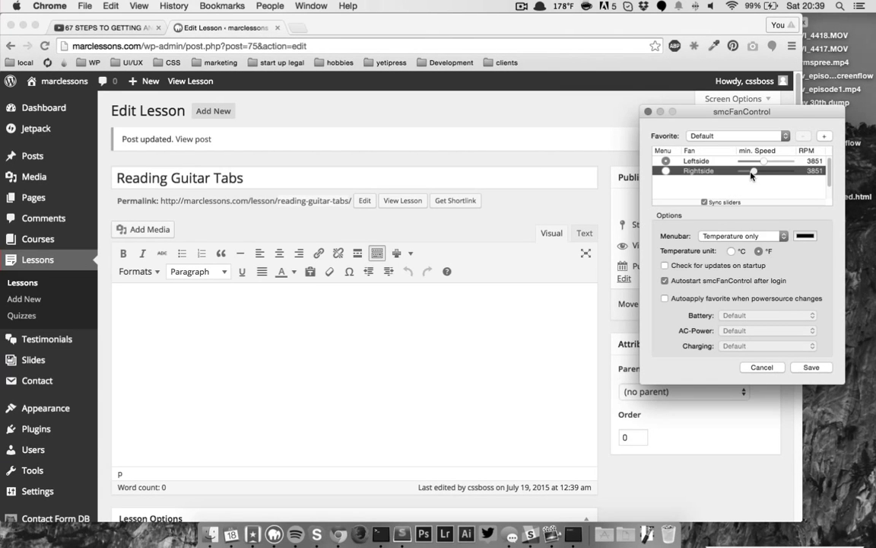
click(811, 368)
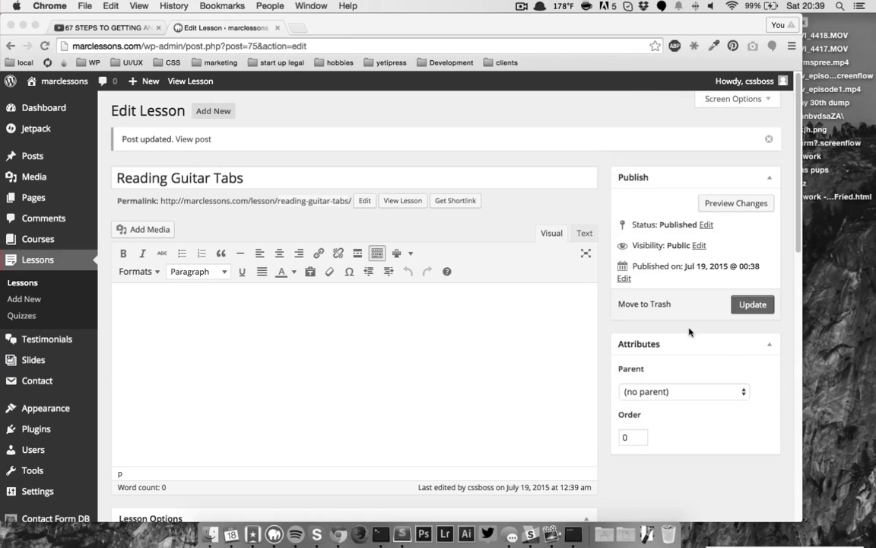
Assign the String Names lesson to the Intro To Guitar course and update it.
scroll(415, 146, down, 5)
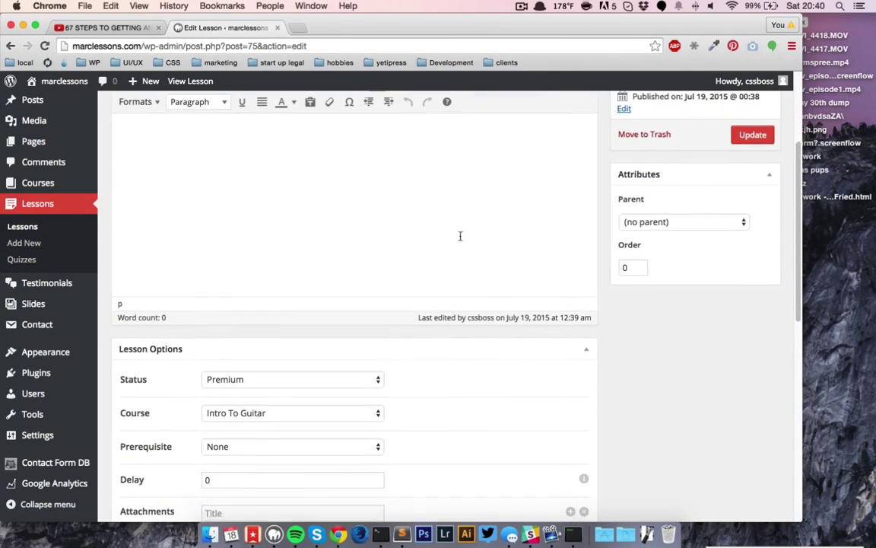
scroll(464, 243, up, 5)
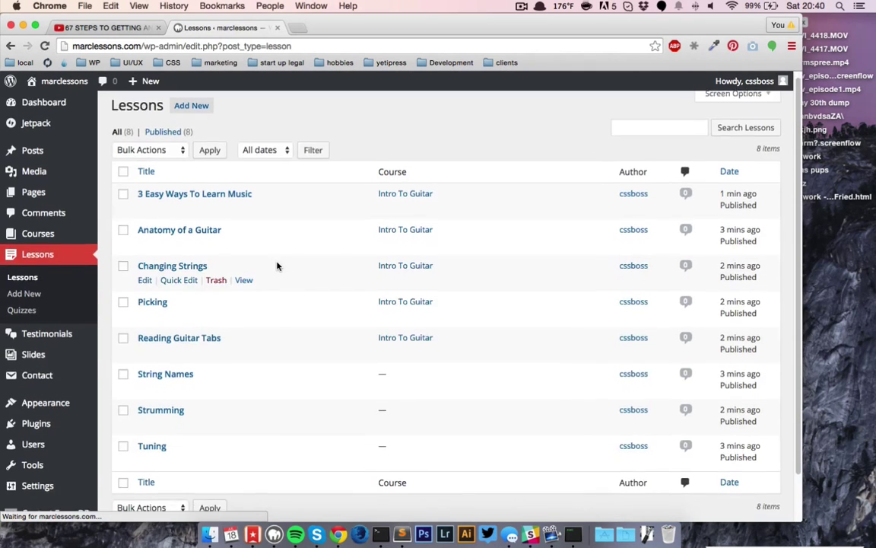
scroll(279, 264, down, 2)
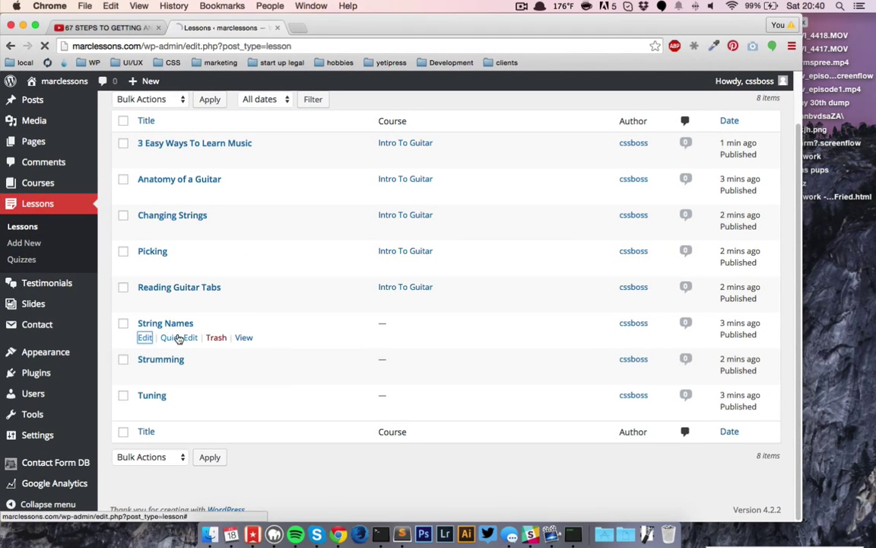
scroll(532, 380, down, 8)
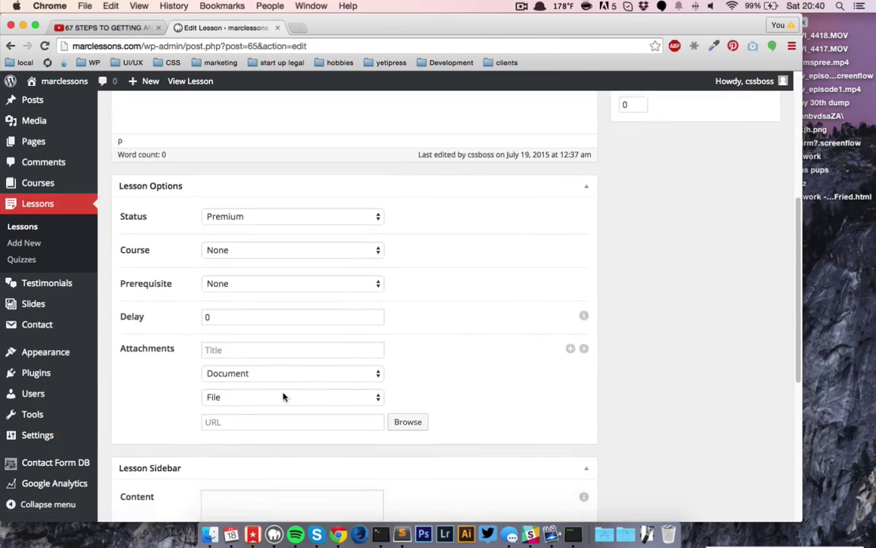
click(260, 245)
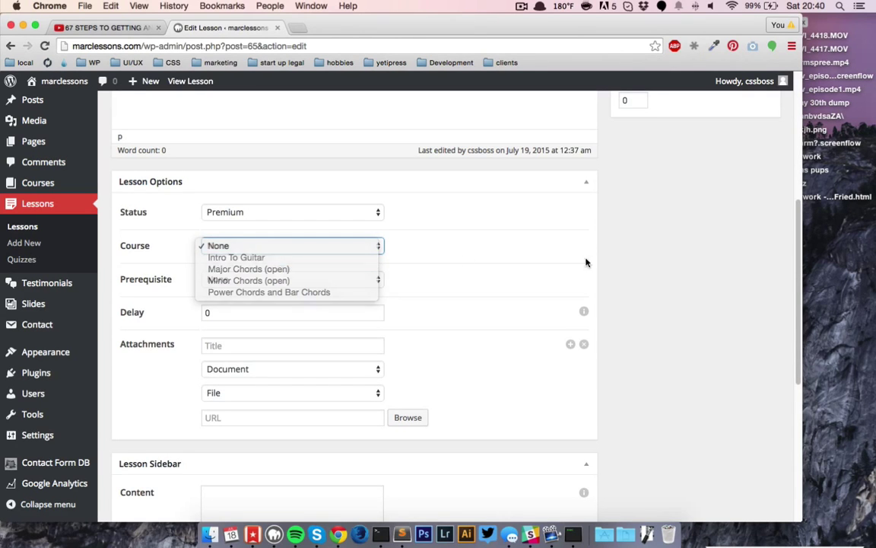
scroll(685, 266, up, 9)
click(760, 272)
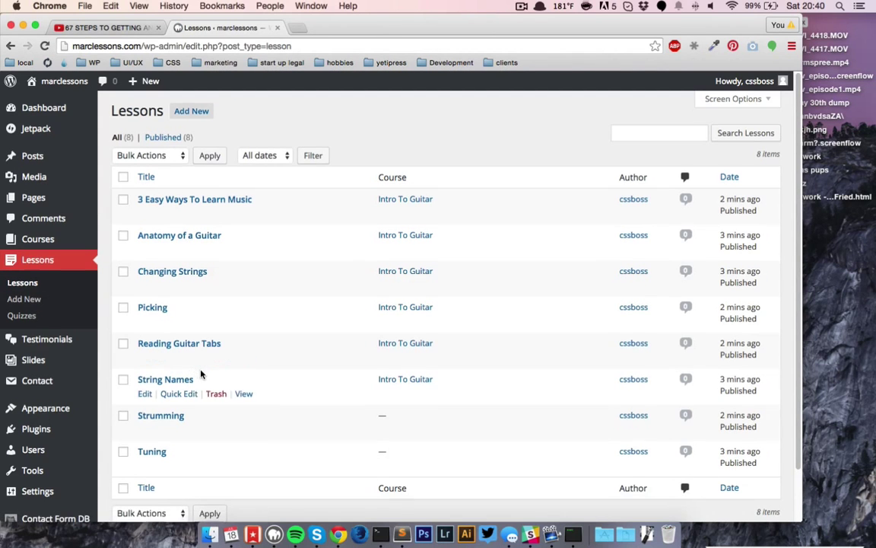
Assign the Strumming lesson to the Intro To Guitar course and update the lesson.
scroll(194, 375, down, 1)
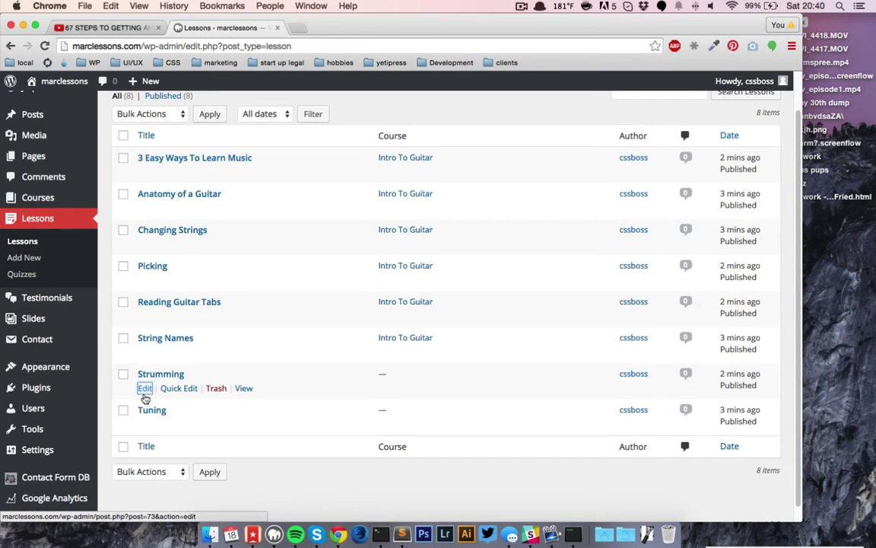
click(145, 393)
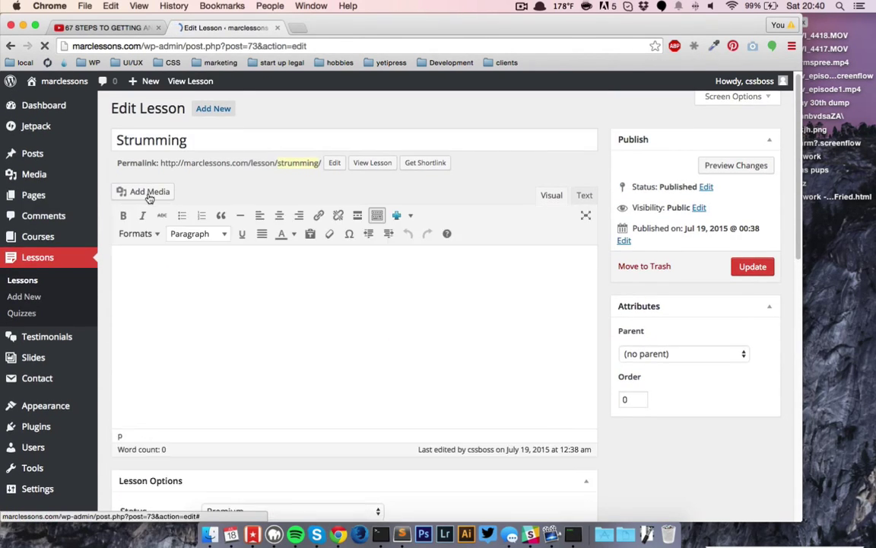
scroll(327, 232, down, 4)
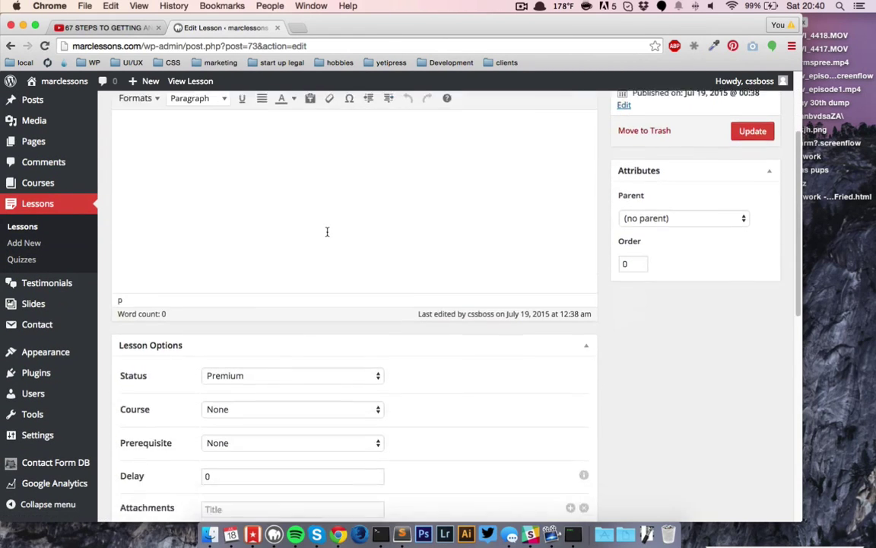
scroll(327, 232, down, 4)
click(319, 279)
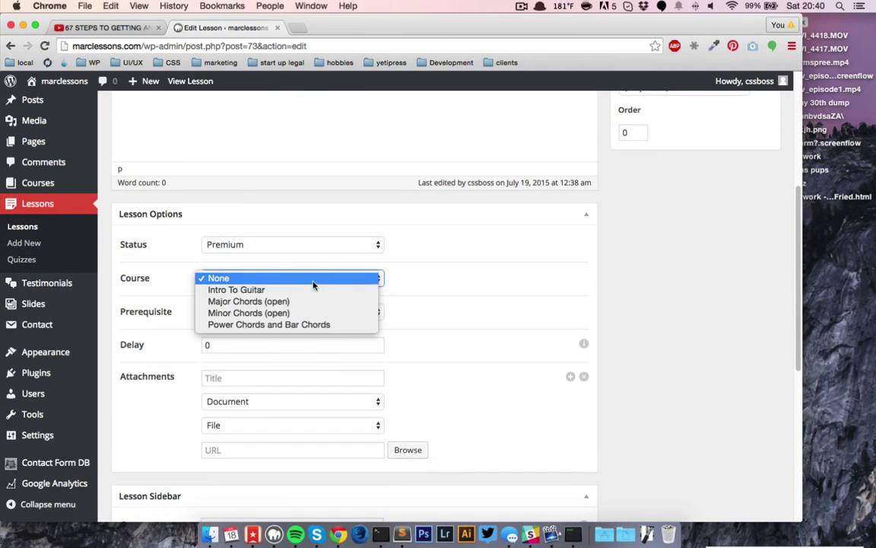
click(354, 292)
scroll(353, 292, up, 8)
click(745, 275)
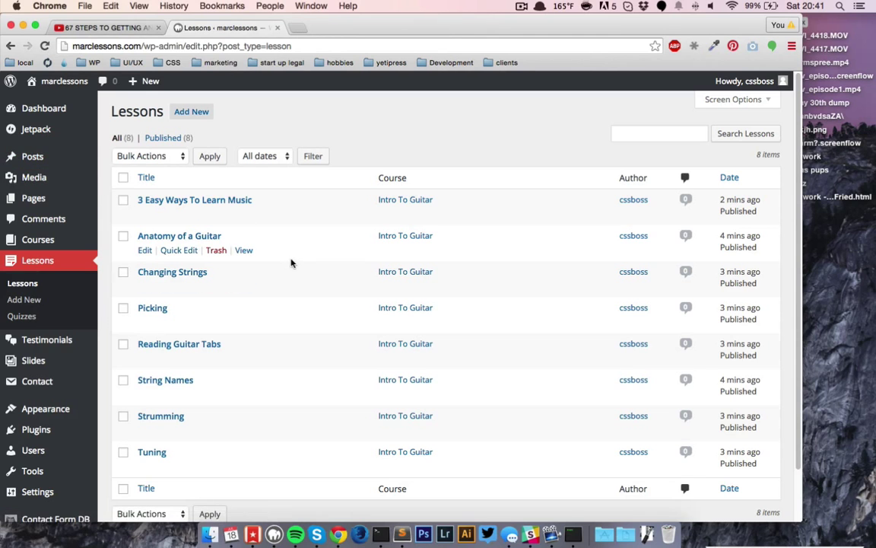
Open the public Intro To Guitar course page from Courses and review its lesson list and related courses.
click(61, 248)
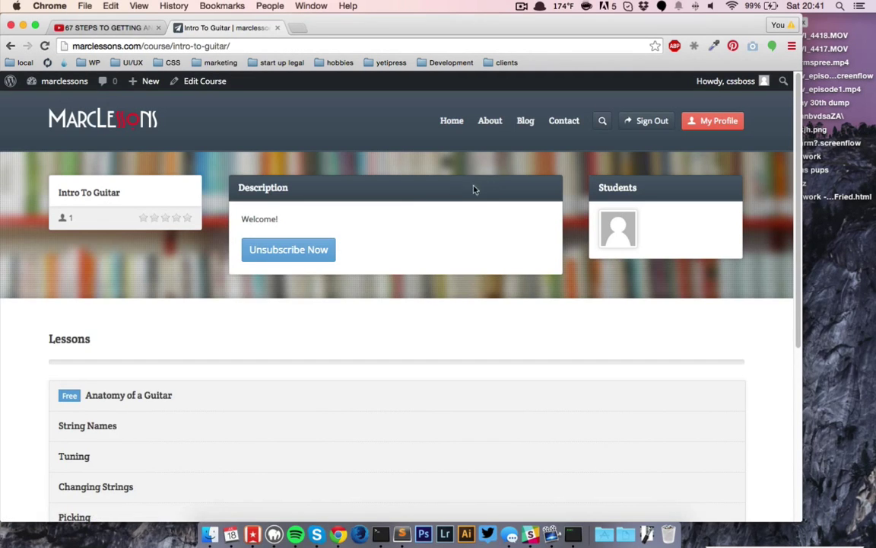
scroll(345, 219, down, 5)
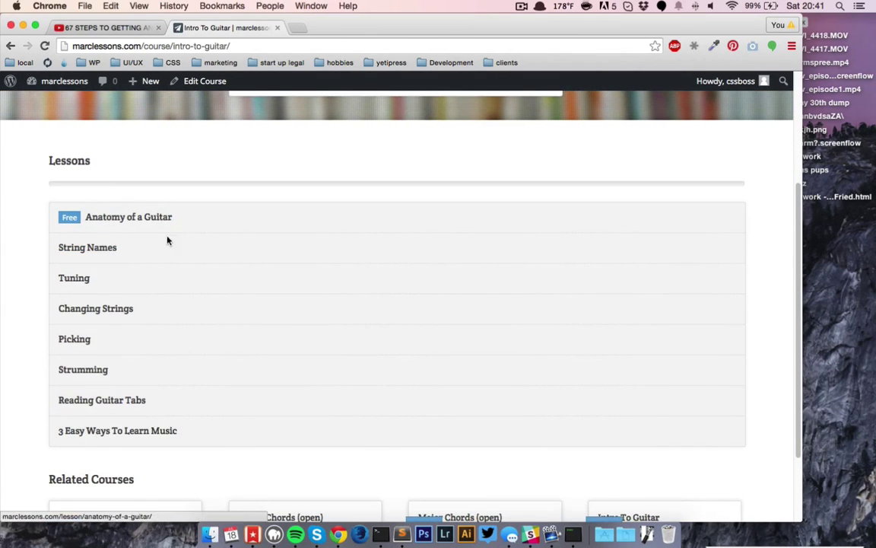
scroll(186, 234, down, 1)
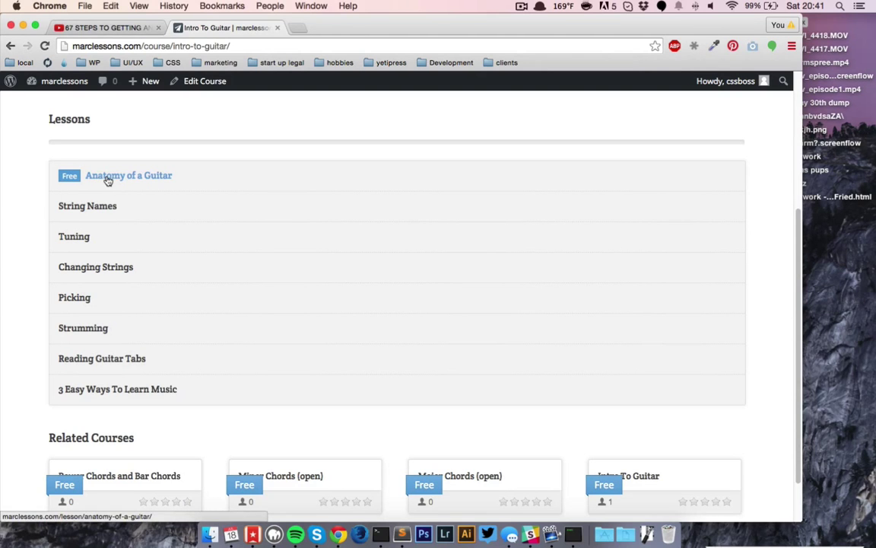
scroll(105, 213, down, 2)
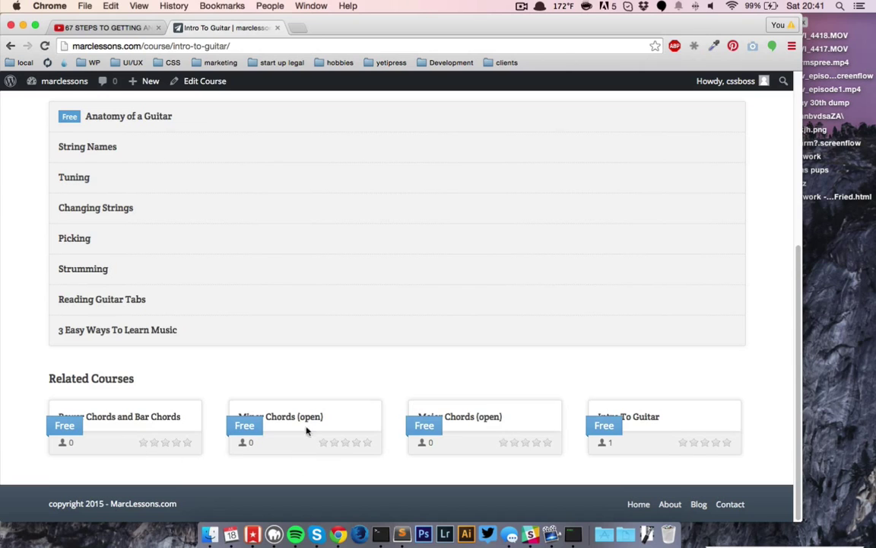
scroll(167, 344, up, 3)
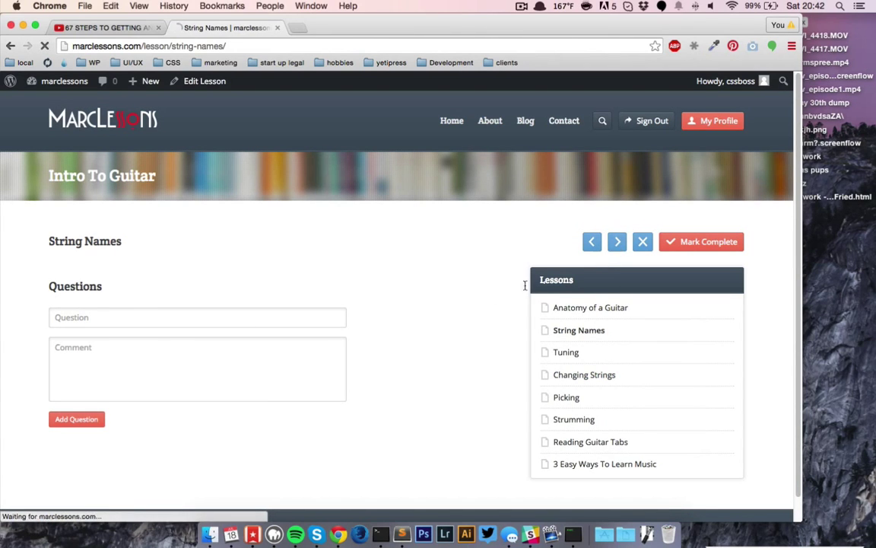
Page through the String Names, Tuning and Changing Strings lessons on the public site to check their layout.
scroll(481, 287, down, 1)
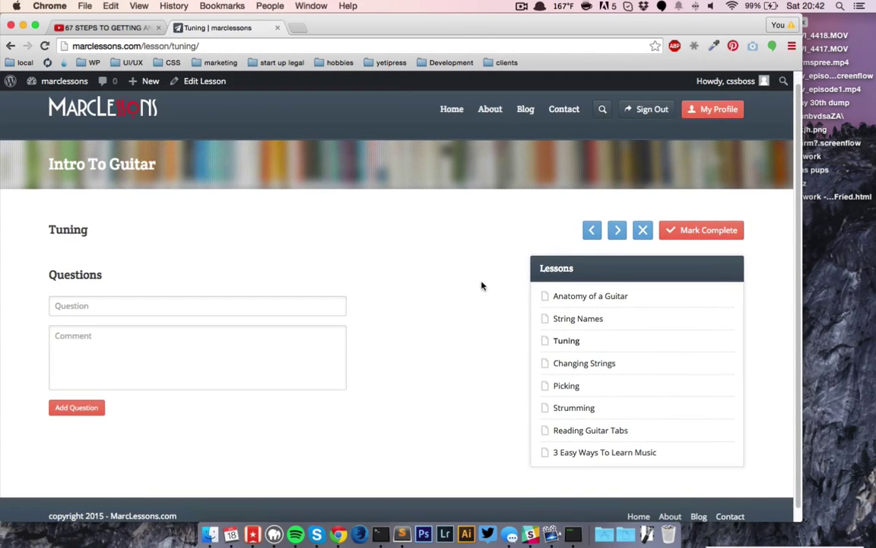
click(618, 230)
scroll(501, 313, down, 2)
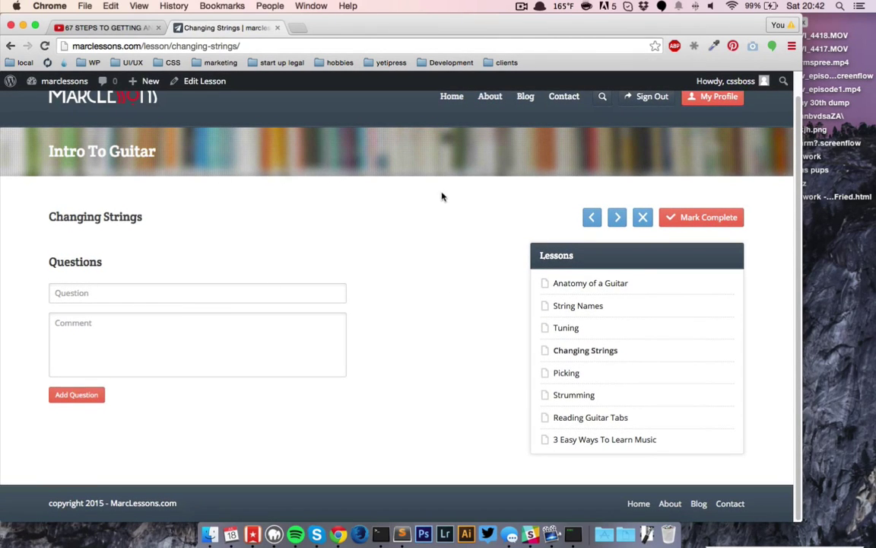
scroll(441, 197, up, 2)
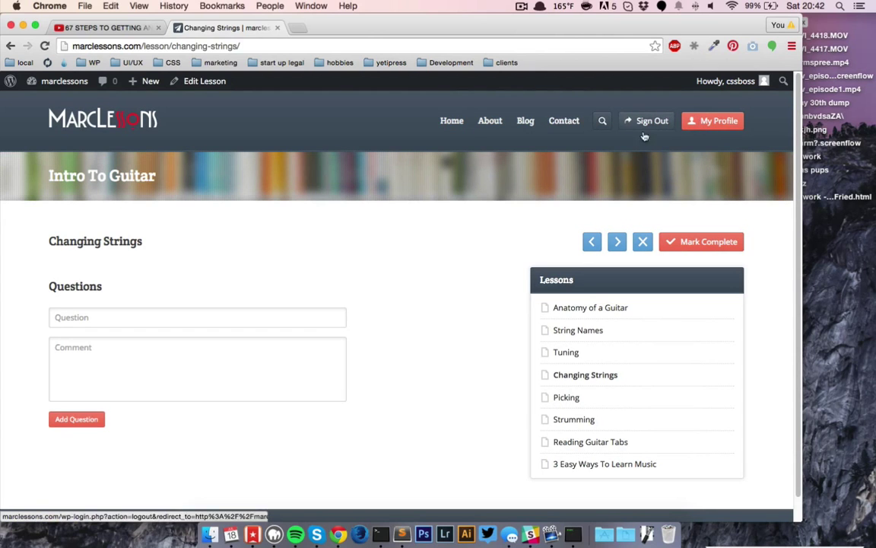
Return to the admin Lessons list and open the Tuning and String Names lessons for editing in new tabs.
mouse_move(59, 88)
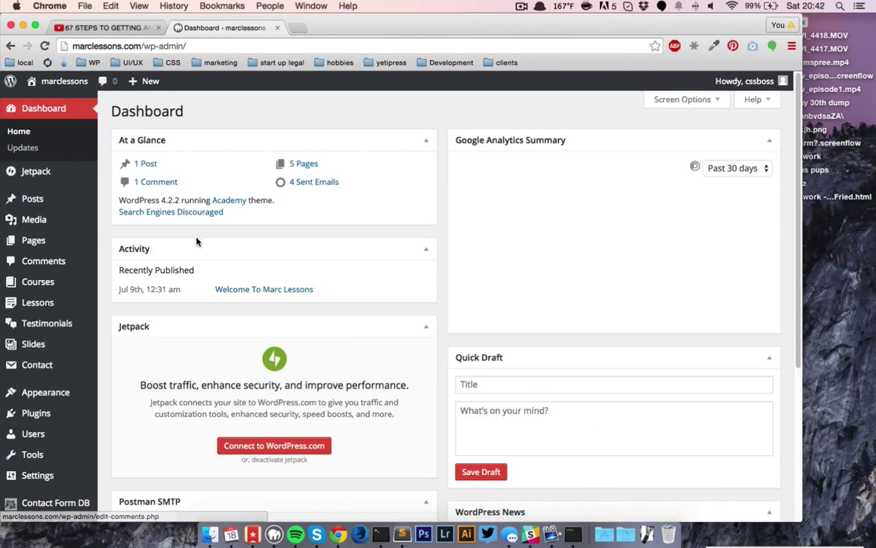
mouse_move(34, 288)
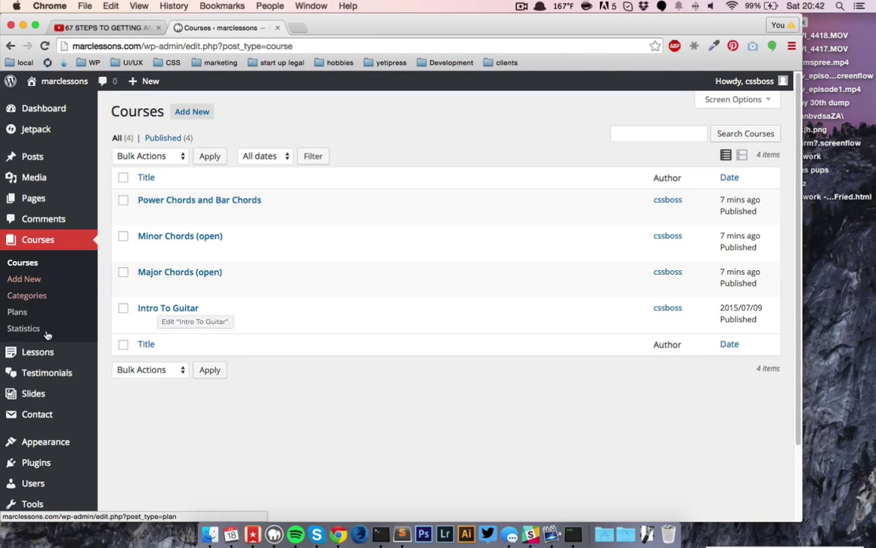
mouse_move(66, 355)
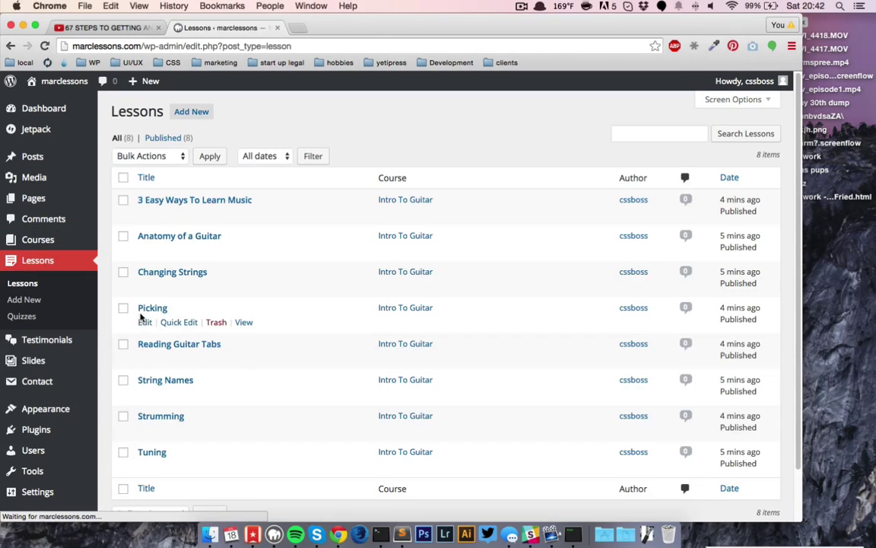
scroll(128, 255, down, 3)
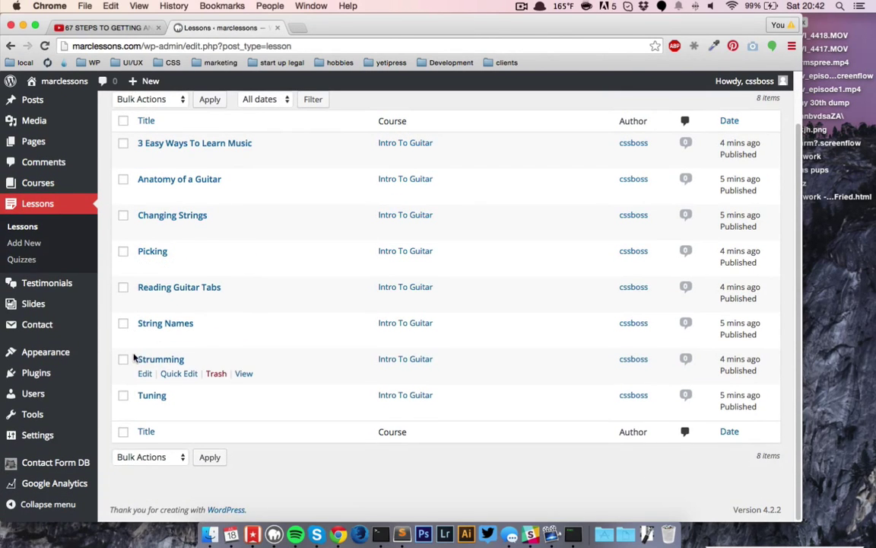
right_click(153, 397)
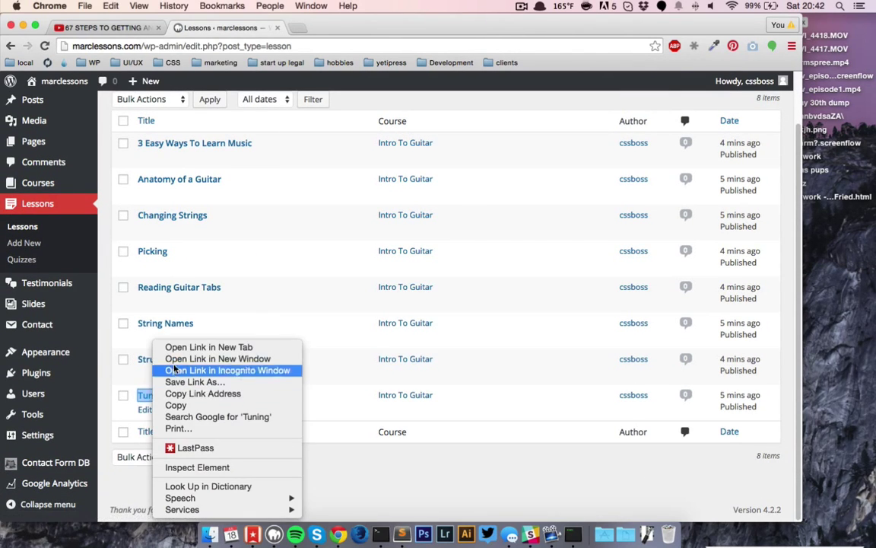
click(183, 347)
right_click(157, 323)
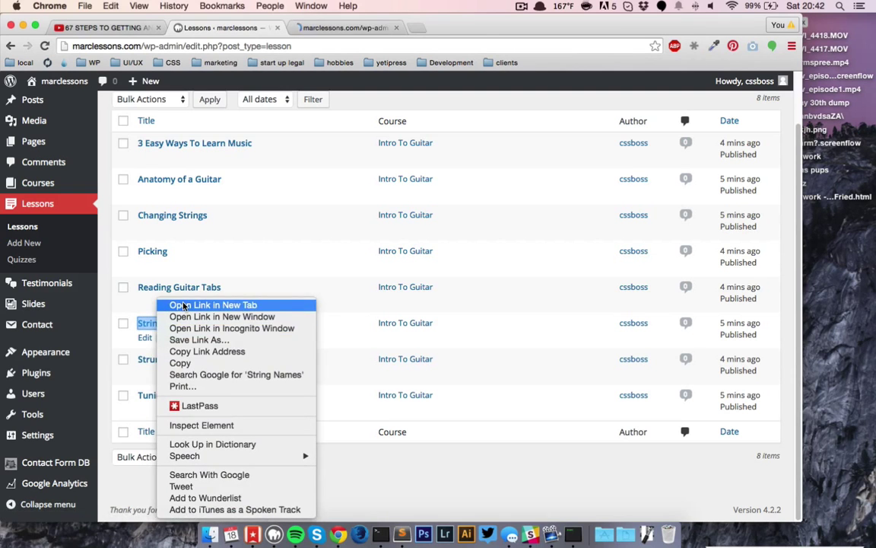
click(173, 305)
Open the Picking and Changing Strings lessons for editing in new tabs as well.
right_click(153, 252)
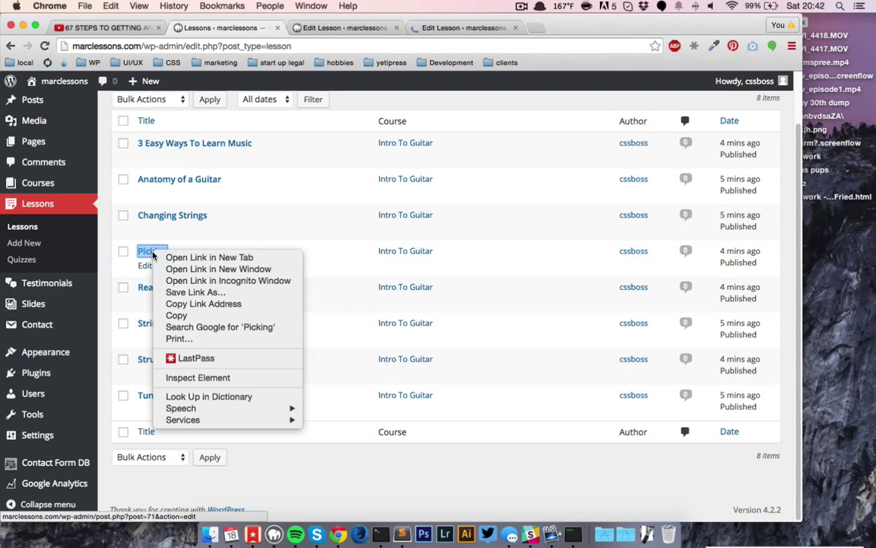
click(165, 257)
scroll(169, 252, up, 2)
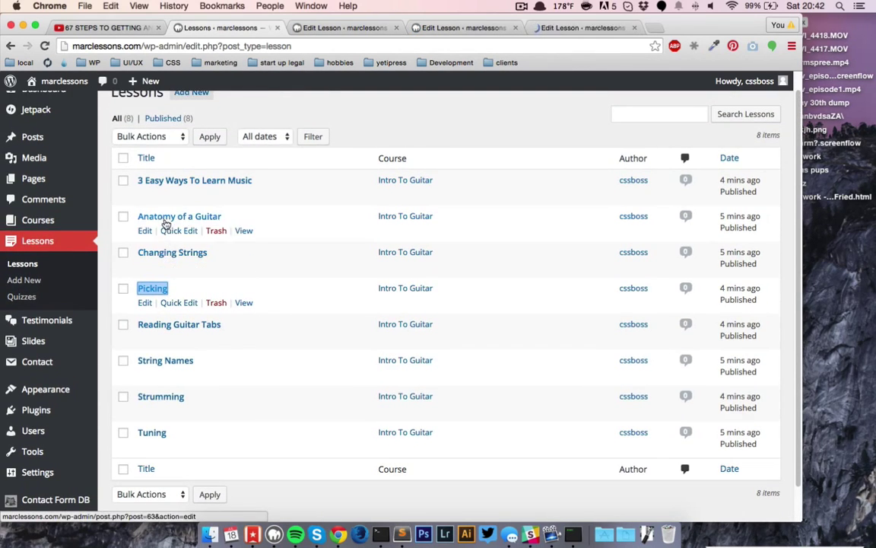
right_click(163, 219)
click(141, 203)
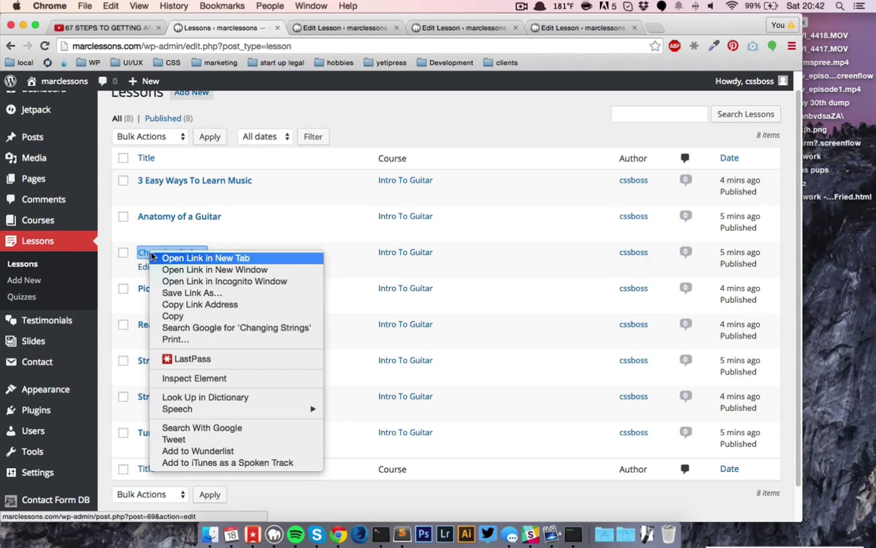
right_click(146, 252)
click(164, 256)
Set the status of the Tuning lesson to Free and update the lesson.
click(328, 28)
scroll(350, 297, down, 5)
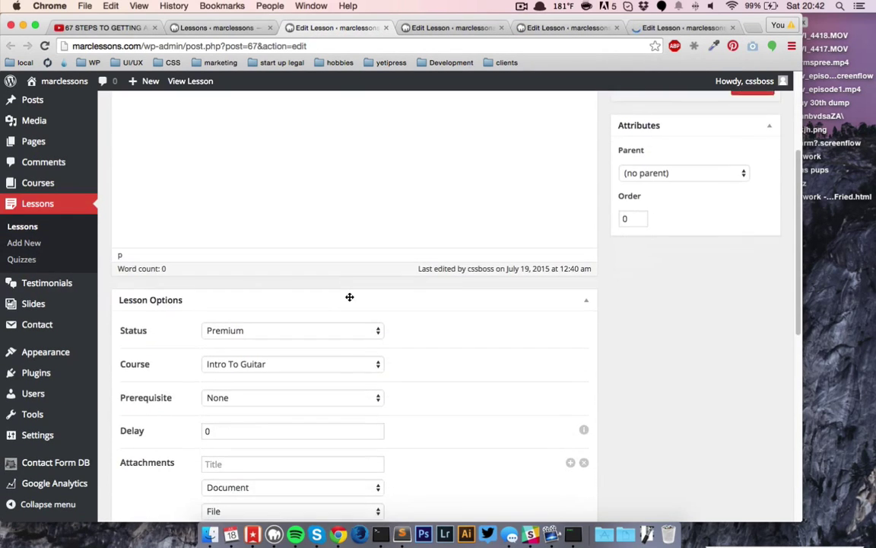
click(267, 327)
click(254, 339)
scroll(650, 336, up, 5)
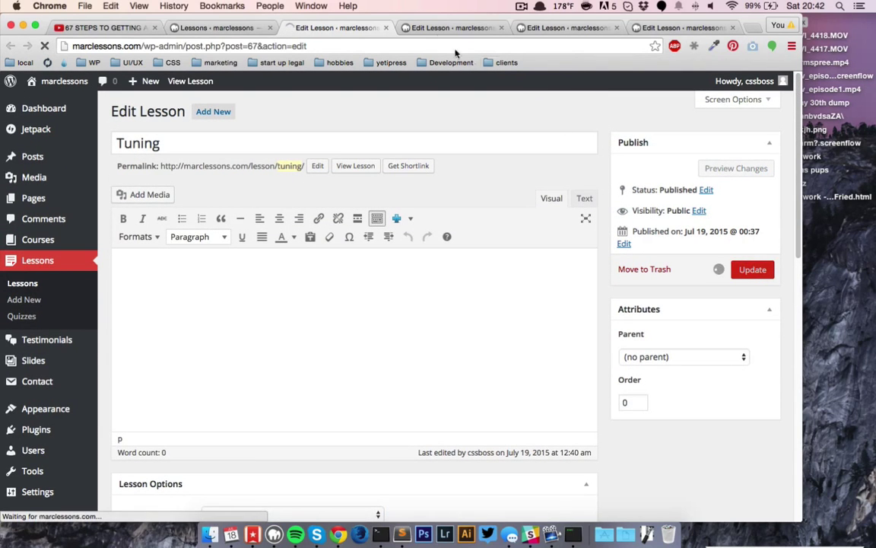
Change the String Names lesson's status to Free and update it.
click(426, 29)
scroll(395, 229, down, 5)
click(263, 157)
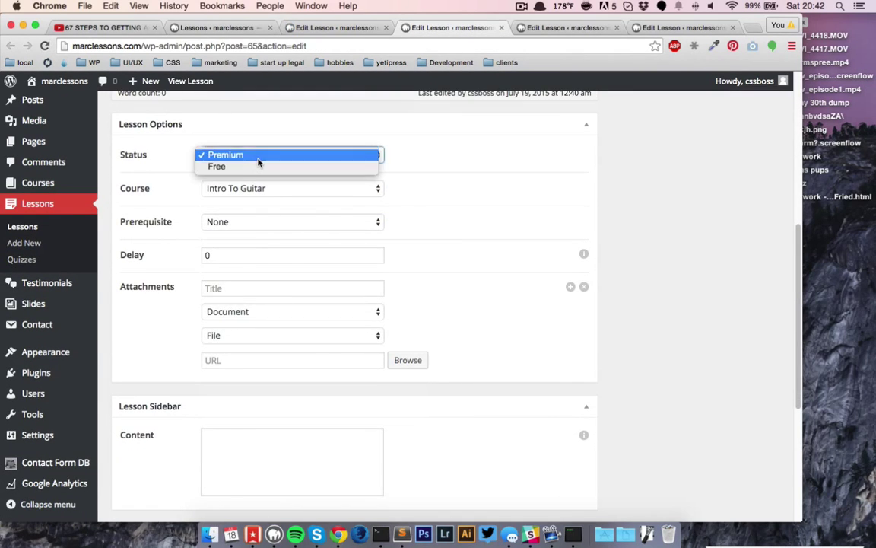
click(252, 168)
scroll(707, 213, up, 3)
scroll(708, 214, up, 3)
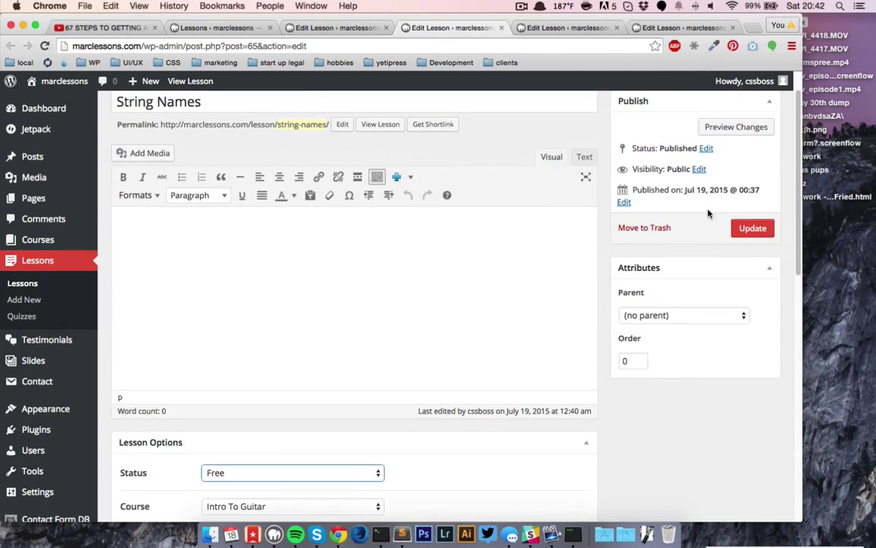
Make the Picking lesson Free in its lesson options and update it.
click(535, 30)
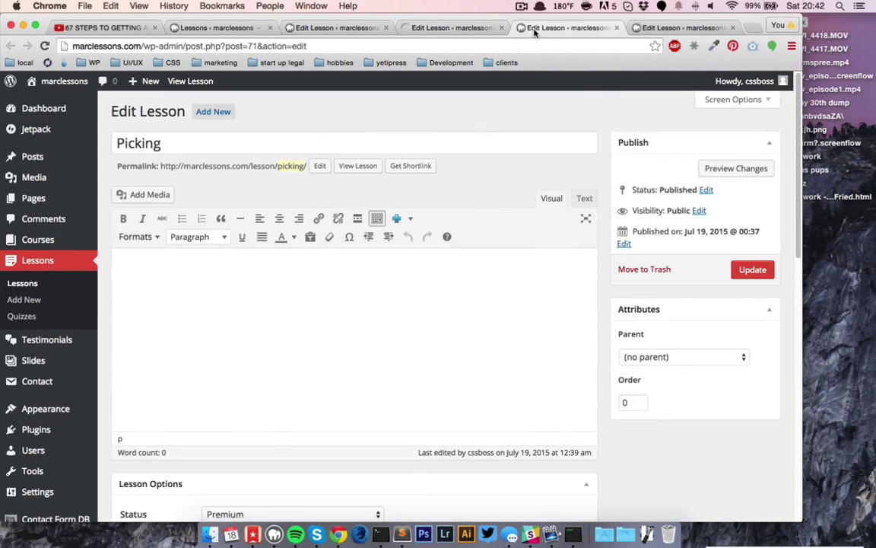
scroll(376, 217, down, 10)
scroll(376, 215, up, 1)
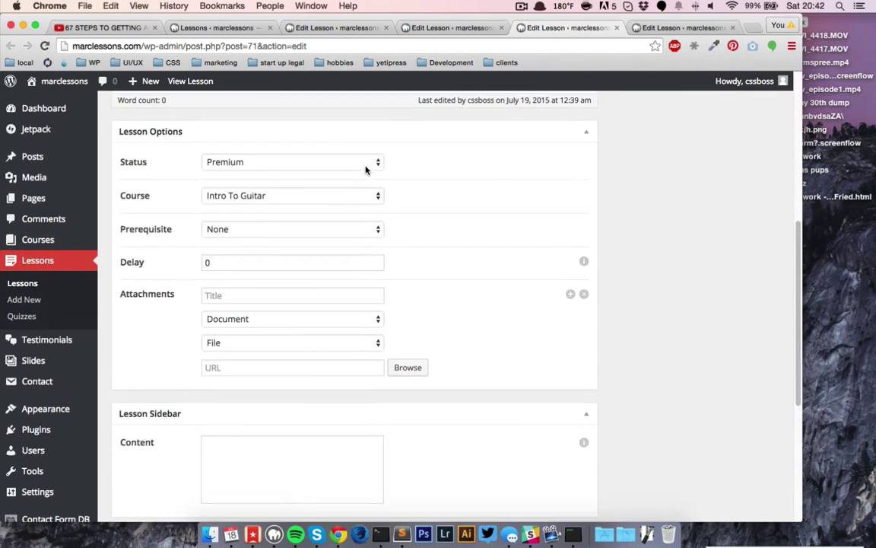
click(365, 163)
click(363, 177)
scroll(749, 196, up, 5)
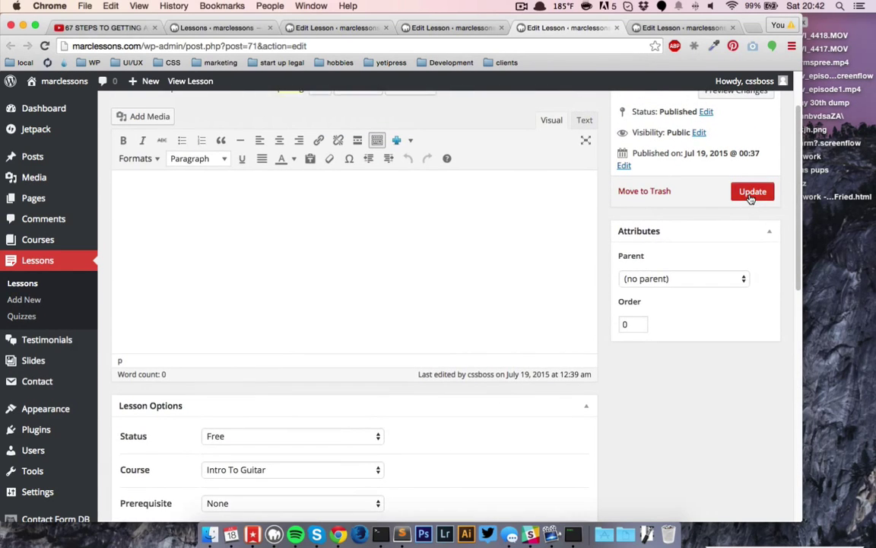
click(749, 245)
Switch the Changing Strings lesson's status to Free and update the lesson.
click(662, 31)
scroll(278, 250, down, 6)
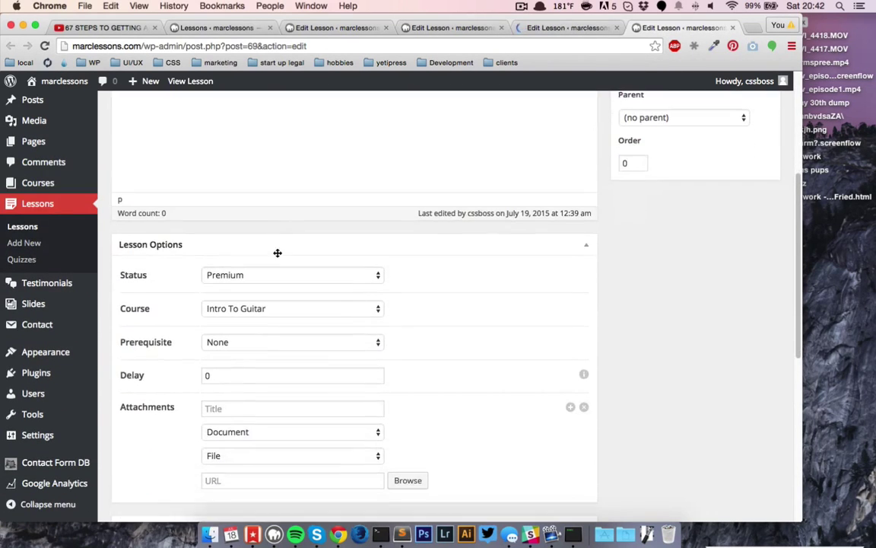
click(268, 264)
click(272, 275)
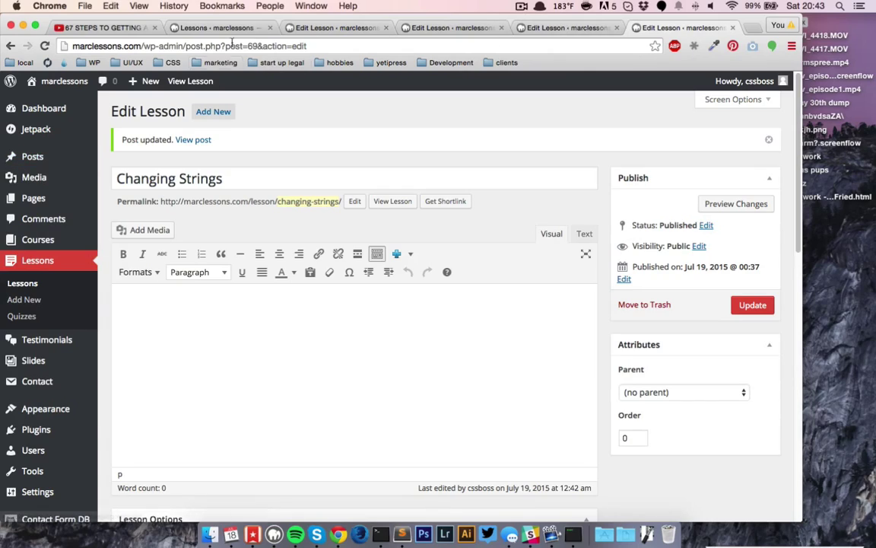
Open the Intro To Guitar course from Courses, view its public page and check which lessons are marked Free.
mouse_move(63, 243)
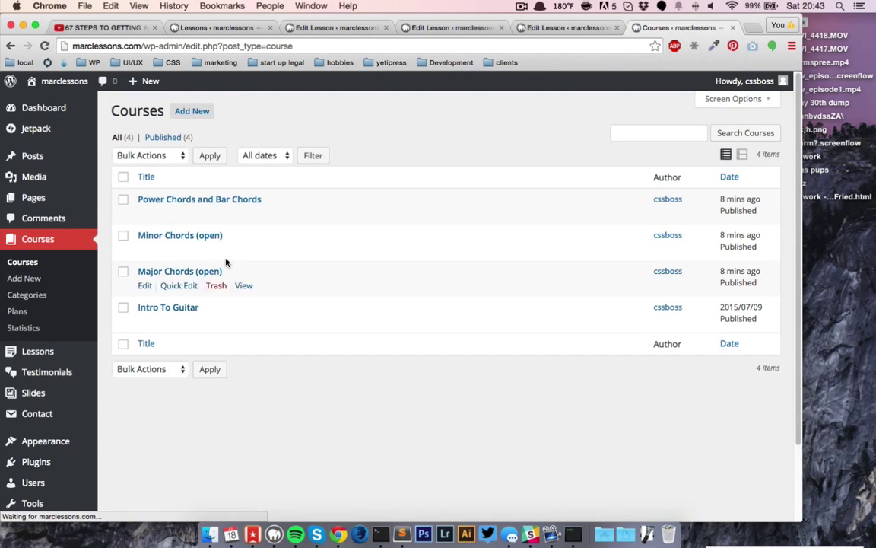
click(165, 307)
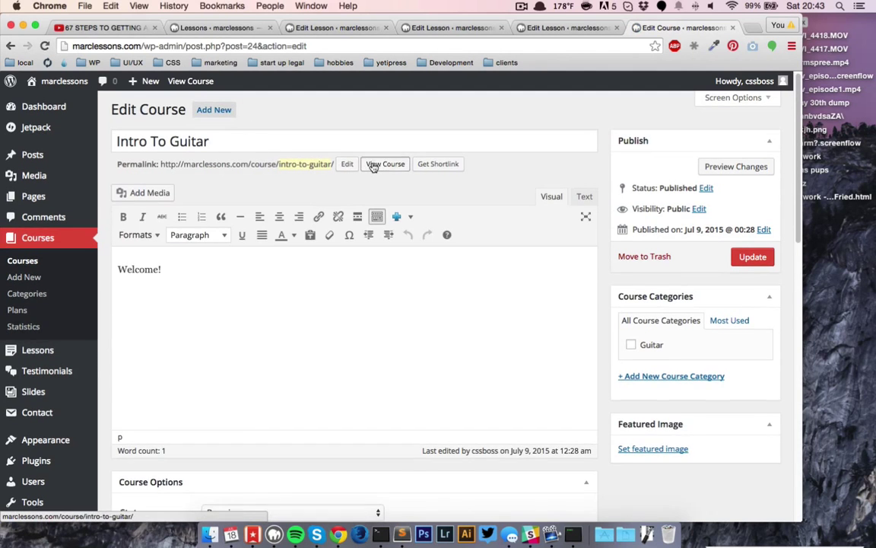
click(373, 166)
scroll(329, 221, down, 3)
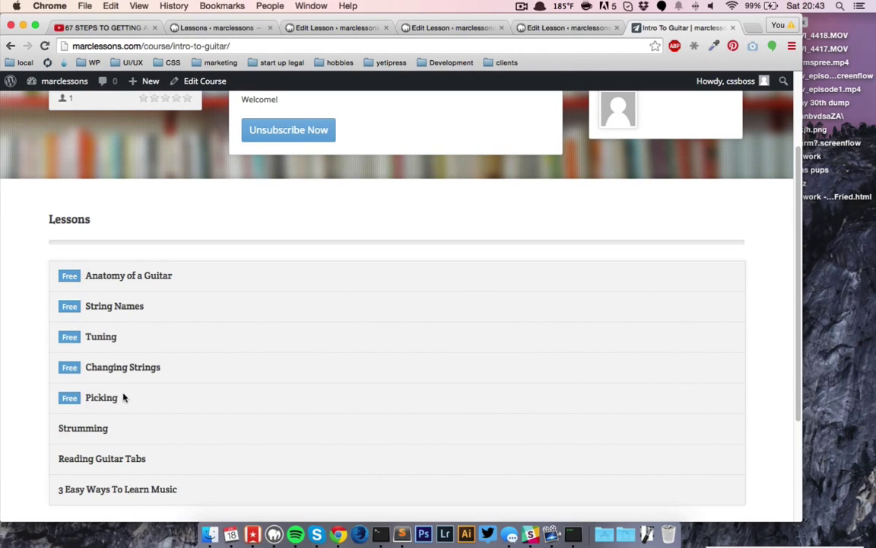
scroll(107, 401, down, 3)
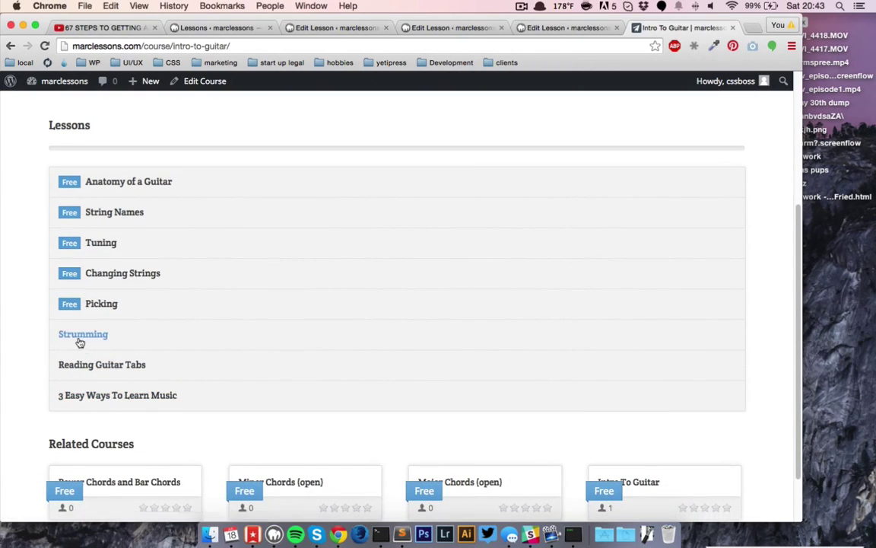